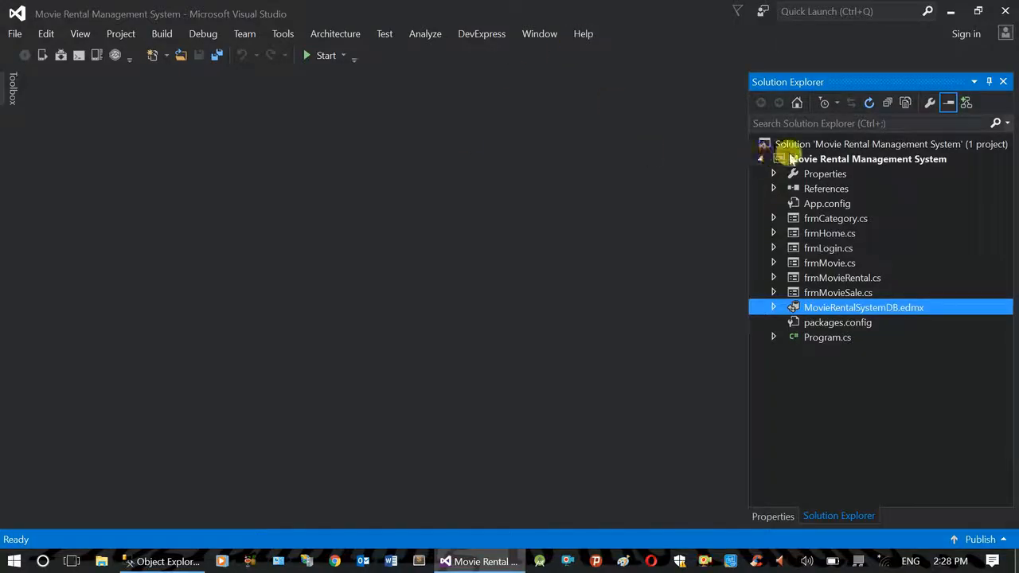
- Start adding a new item to the Movie Rental Management System project with the Report Wizard template from the Reporting category
{"action": "left_click", "coordinate": [780, 160]}
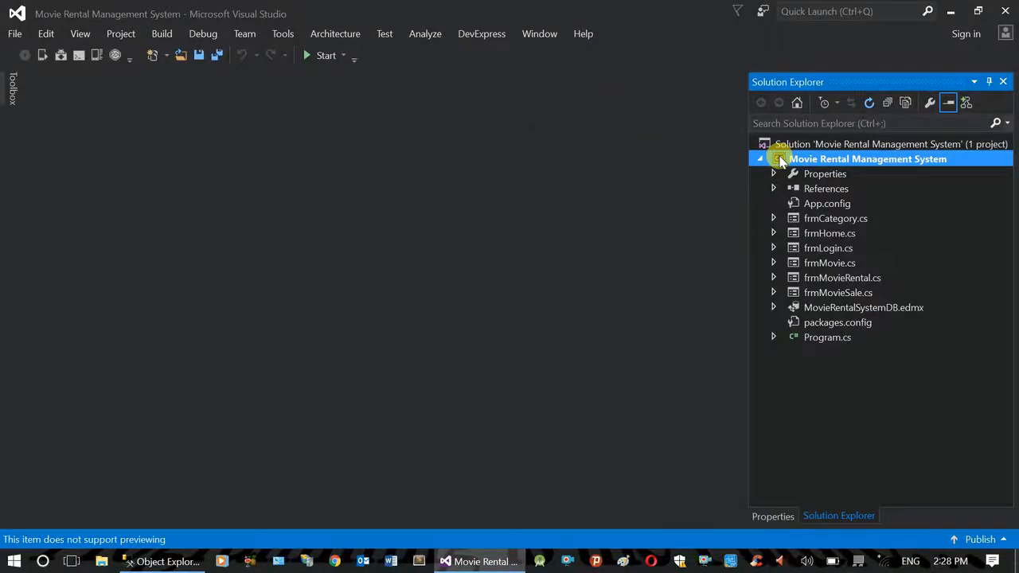
{"action": "right_click", "coordinate": [779, 160]}
{"action": "mouse_move", "coordinate": [656, 318]}
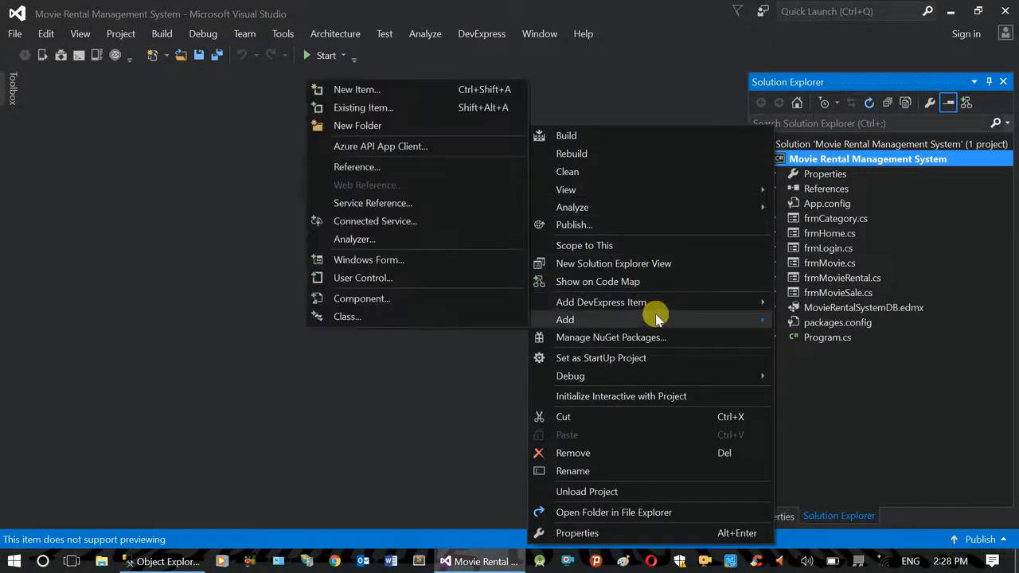
{"action": "left_click", "coordinate": [417, 92]}
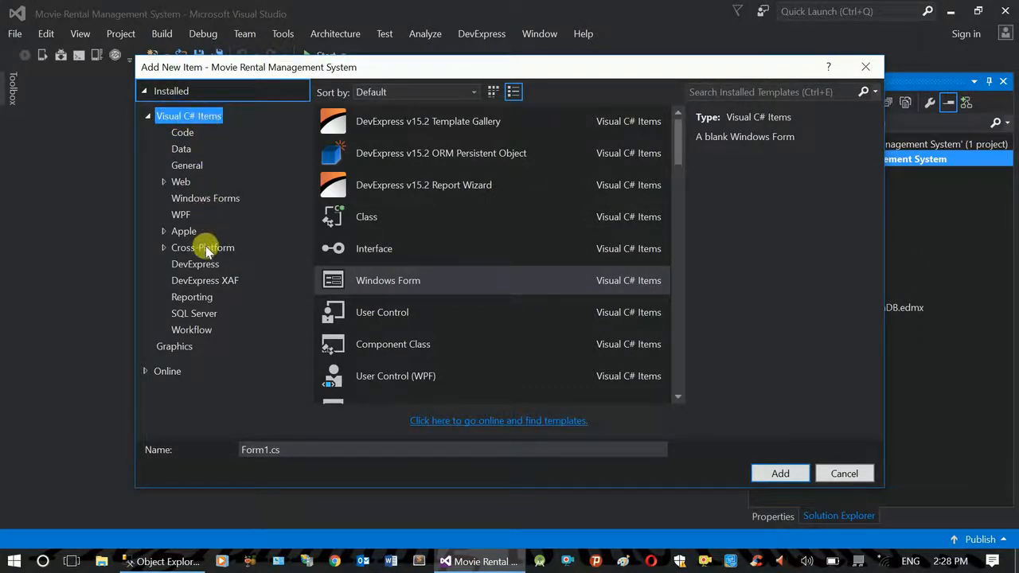
{"action": "left_click", "coordinate": [197, 300]}
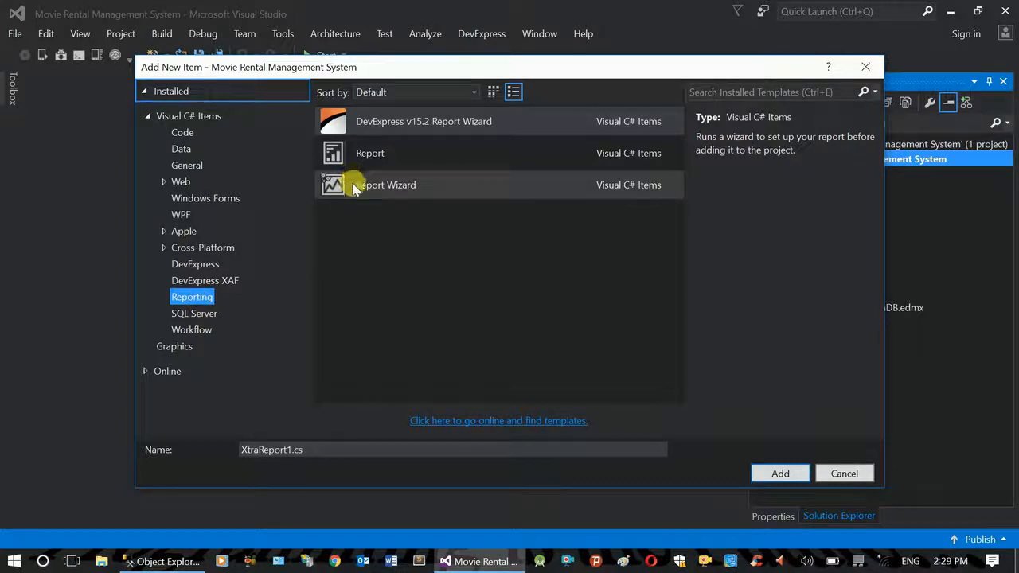
{"action": "left_click", "coordinate": [408, 186]}
{"action": "left_click", "coordinate": [413, 162]}
{"action": "left_click", "coordinate": [417, 185]}
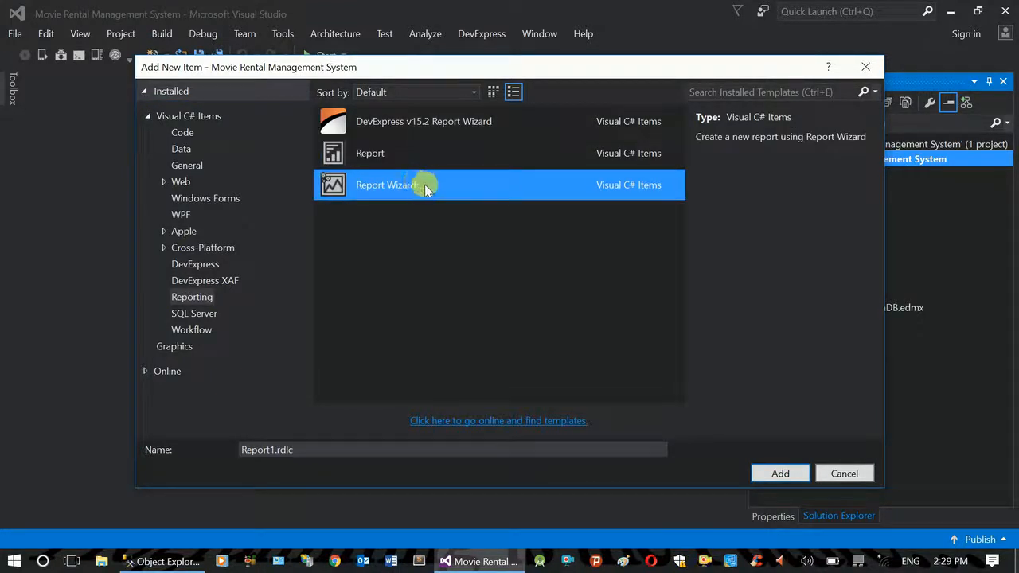
{"action": "left_click", "coordinate": [445, 125]}
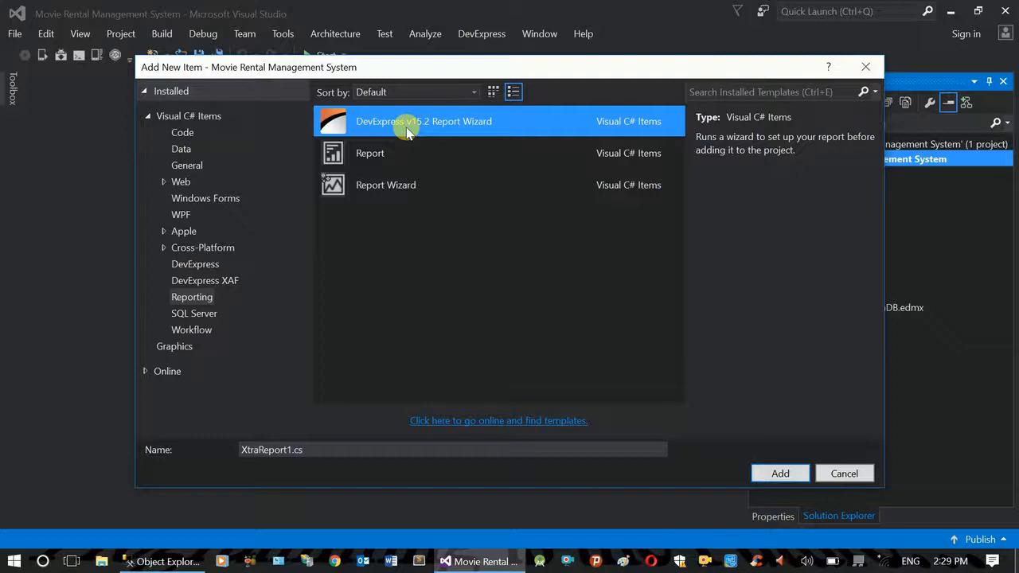
{"action": "left_click", "coordinate": [422, 186]}
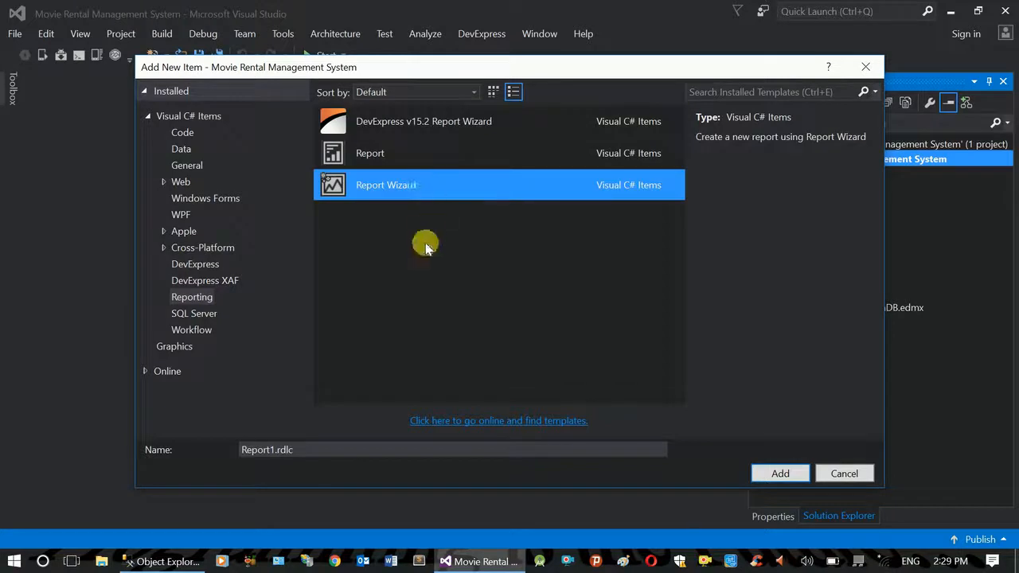
- Name the new report rptMovieList.rdlc and add it to the project
{"action": "left_click", "coordinate": [274, 456]}
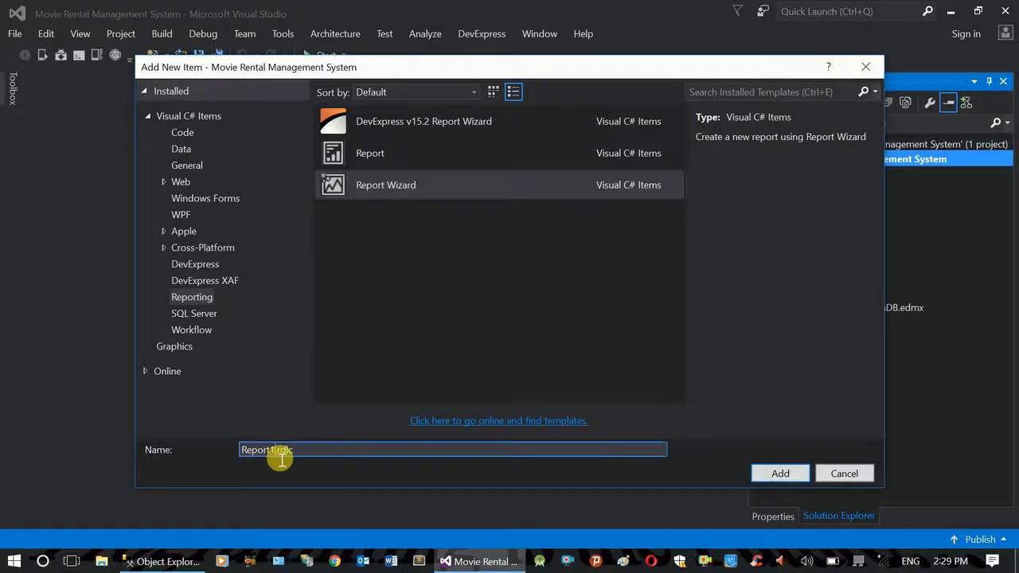
{"action": "left_click", "coordinate": [164, 561]}
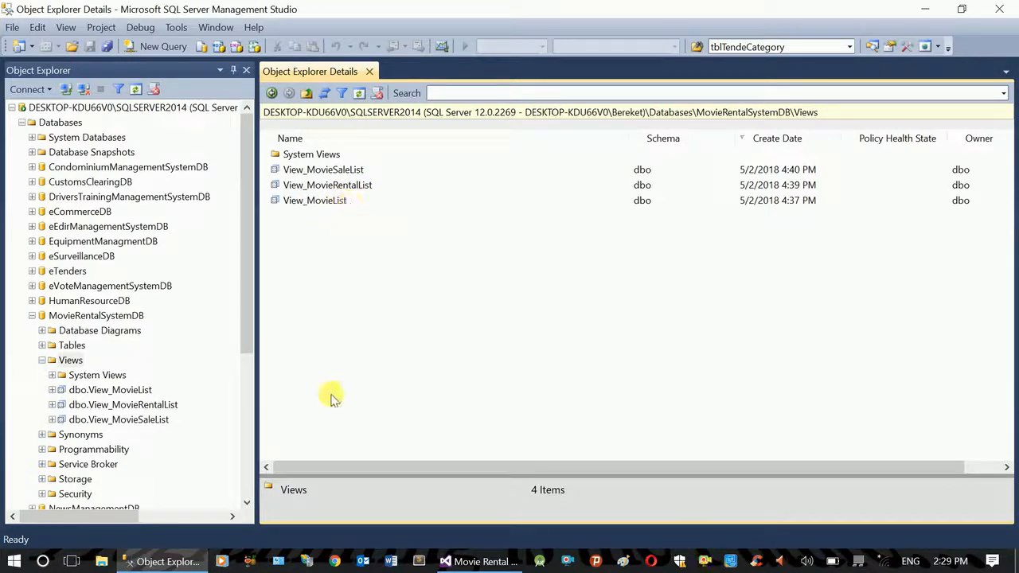
{"action": "left_click", "coordinate": [168, 562]}
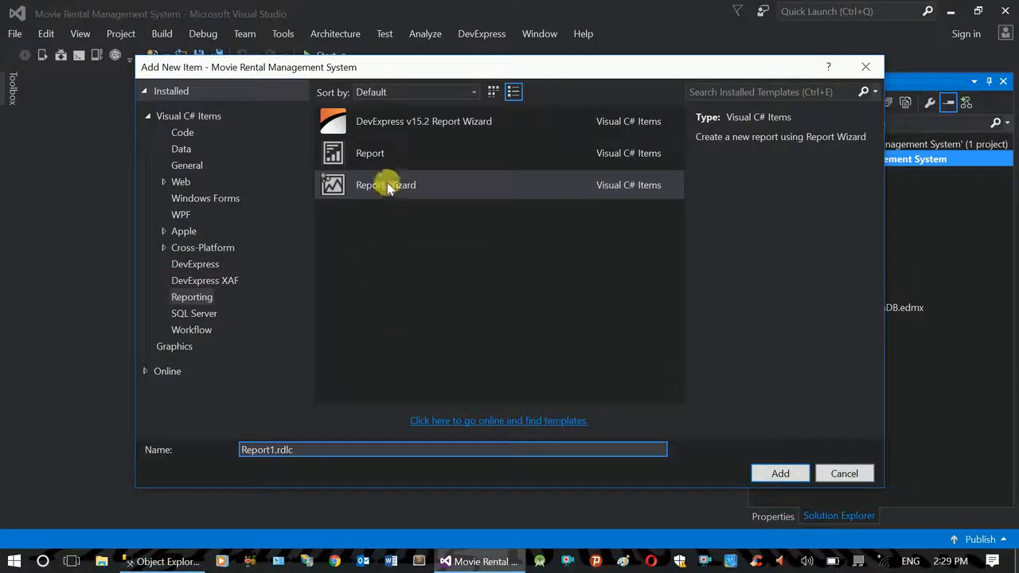
{"action": "left_click", "coordinate": [387, 184]}
{"action": "left_click_drag", "start_coordinate": [275, 451], "coordinate": [222, 452]}
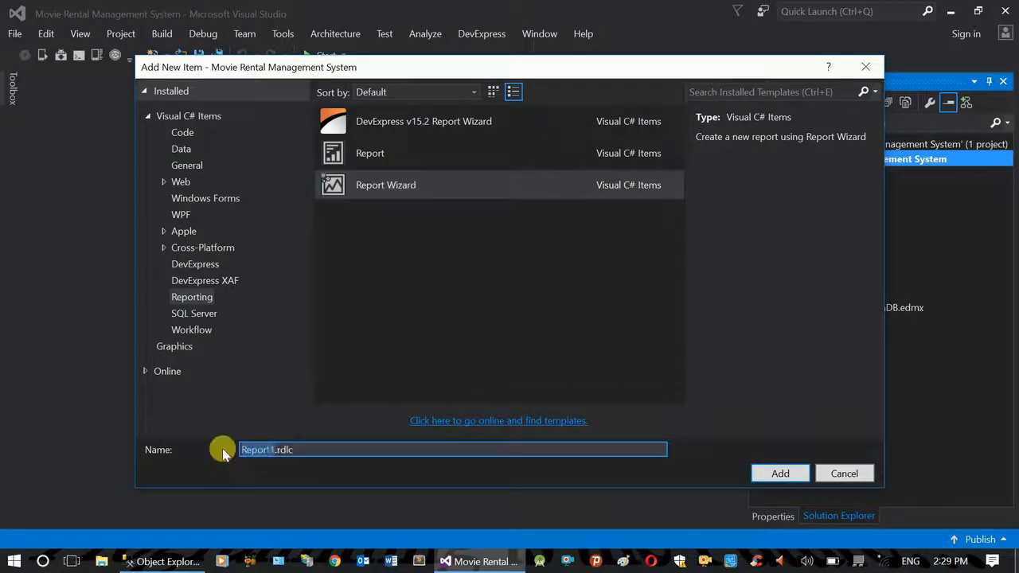
{"action": "type", "text": "rpt"}
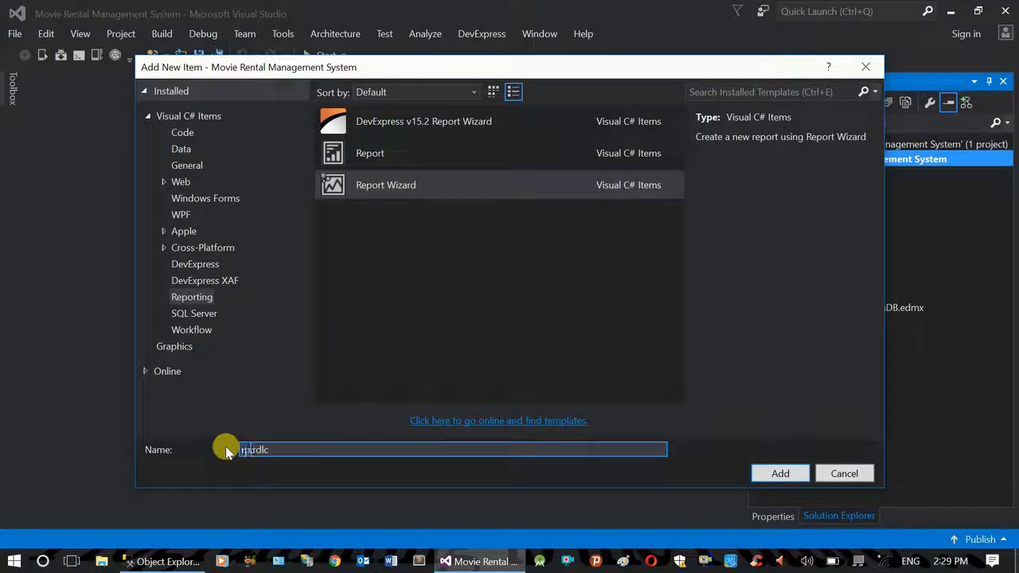
{"action": "type", "text": "MovieList"}
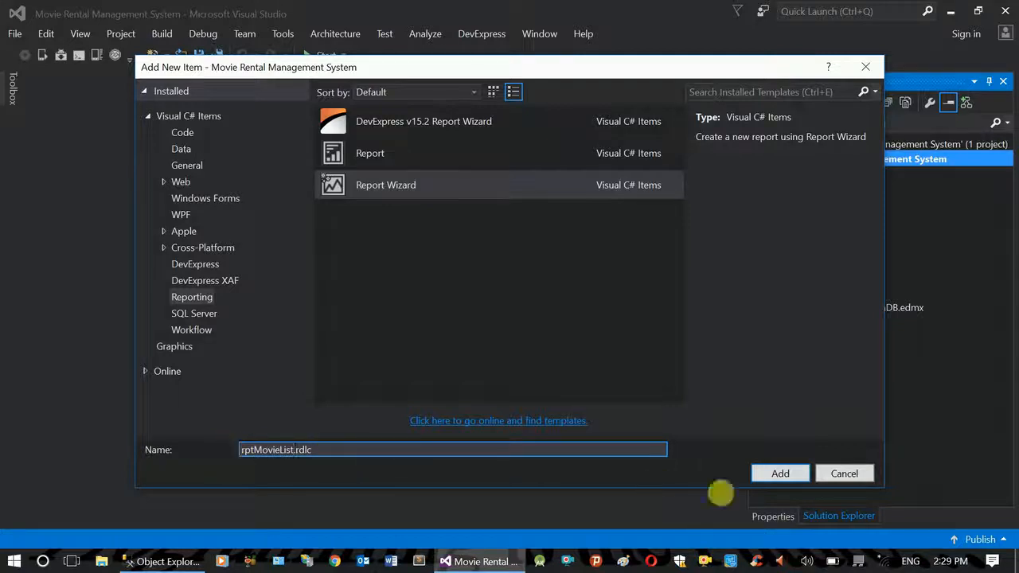
{"action": "left_click", "coordinate": [777, 473]}
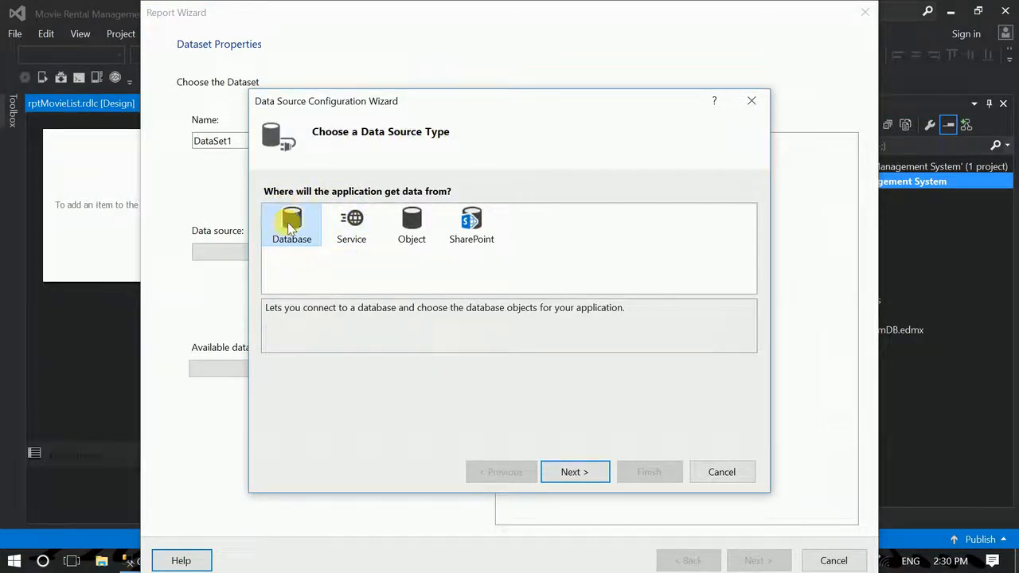
- Configure a database dataset source on the MovieRentalSystemDB connection, including sensitive data and saving the connection string as MovieRentalSystemDBConnectionString
{"action": "left_click", "coordinate": [573, 474]}
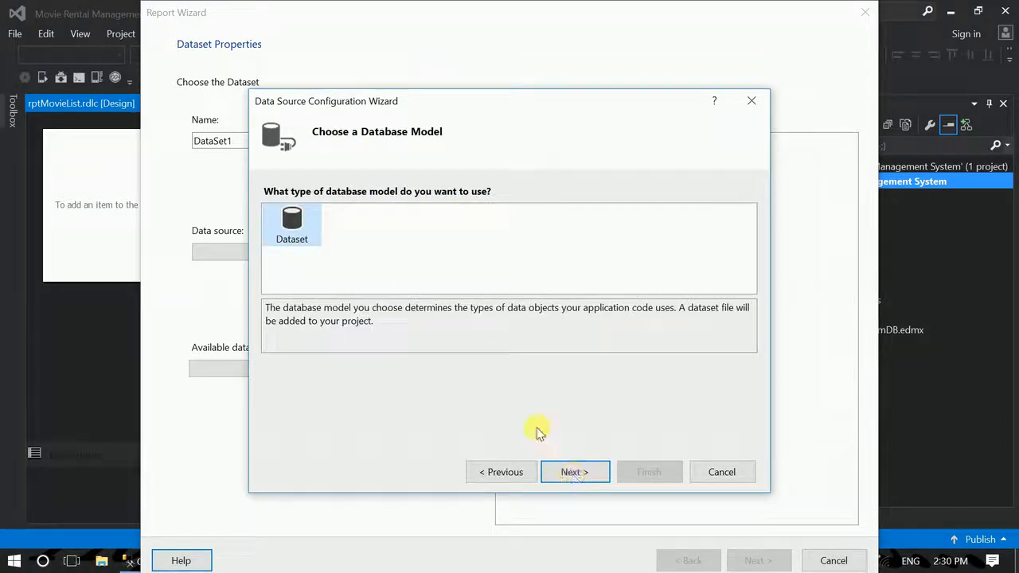
{"action": "left_click", "coordinate": [573, 472]}
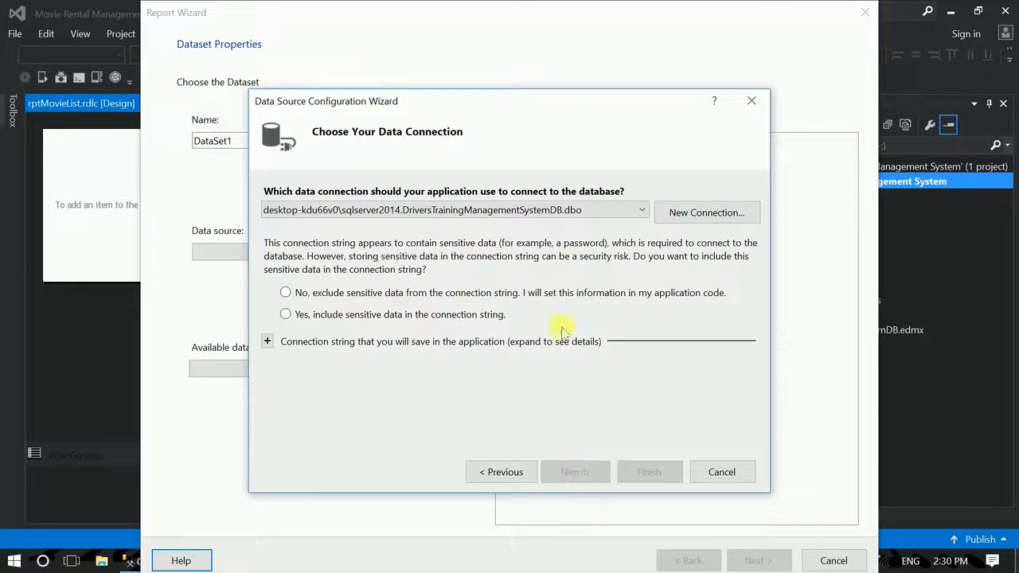
{"action": "left_click", "coordinate": [610, 213]}
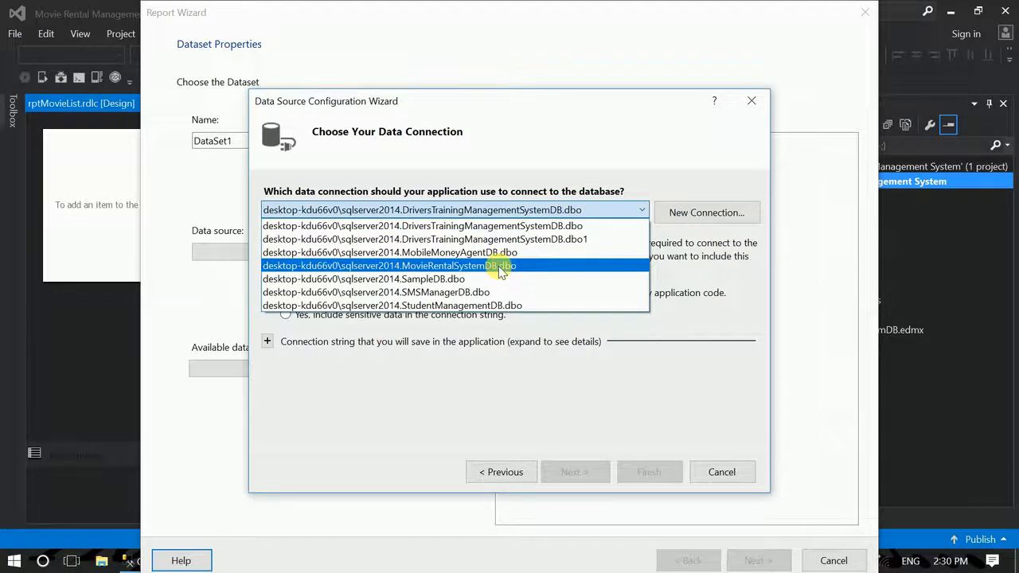
{"action": "left_click", "coordinate": [453, 268]}
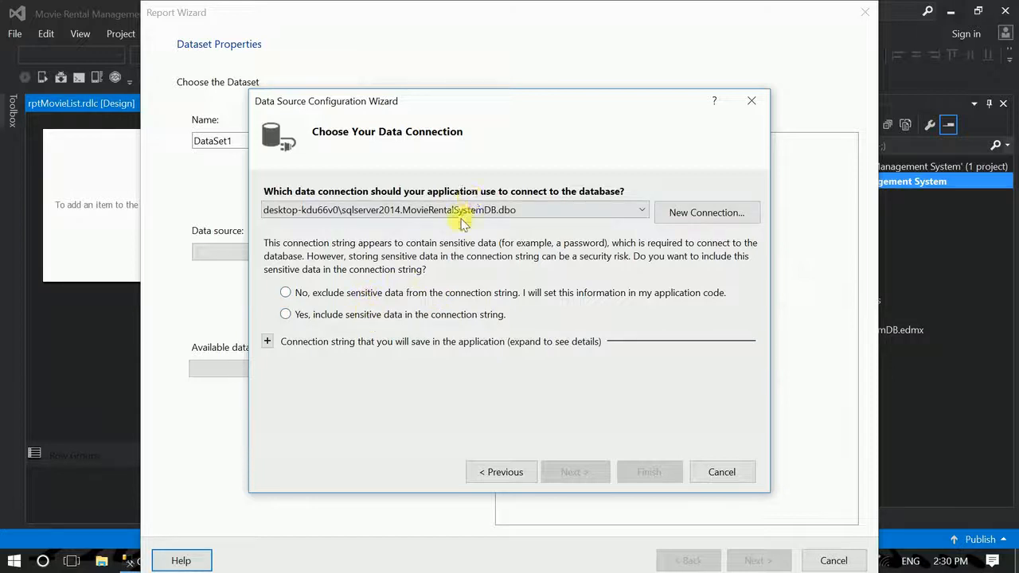
{"action": "left_click", "coordinate": [305, 315]}
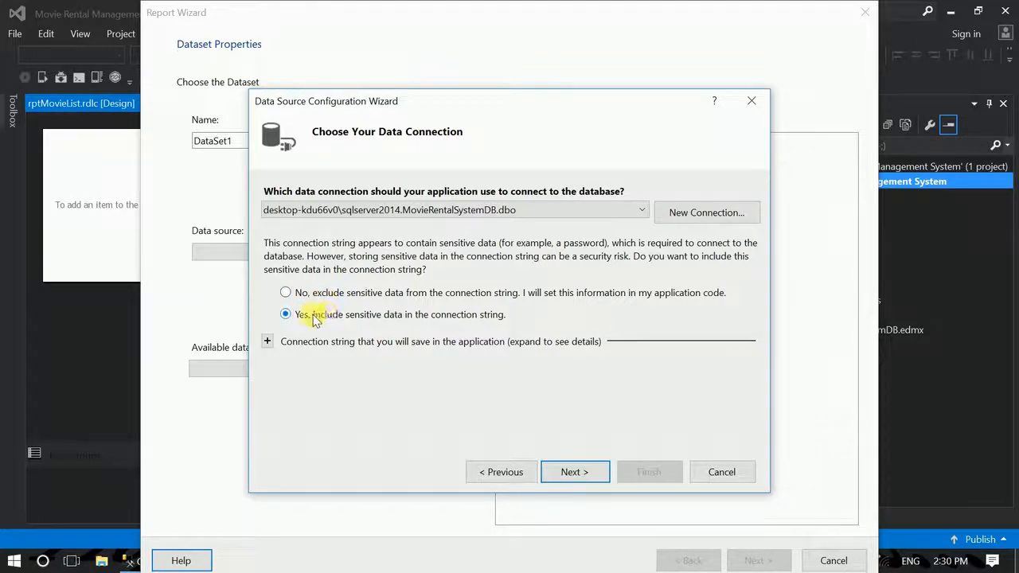
{"action": "left_click", "coordinate": [576, 472]}
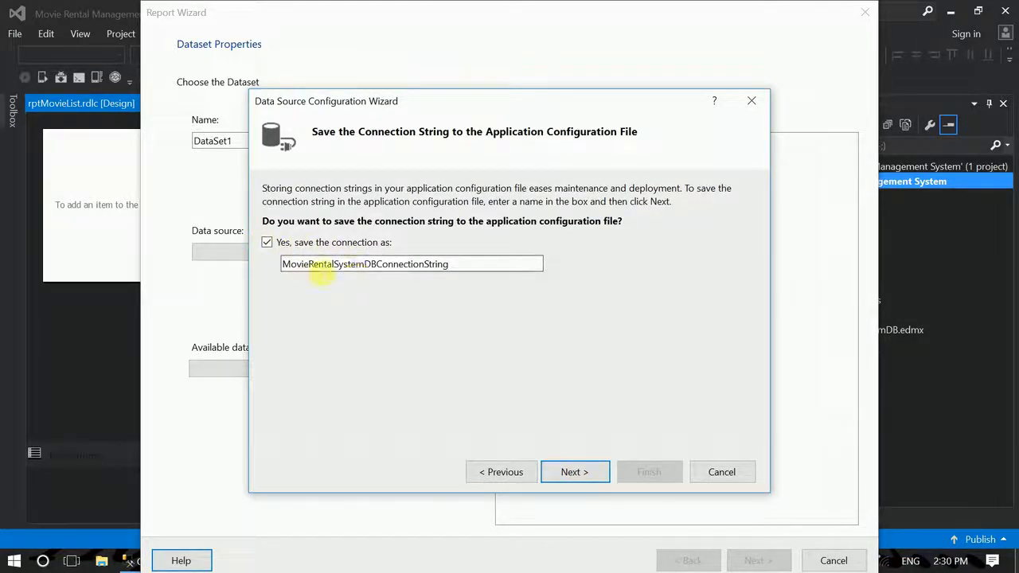
{"action": "left_click", "coordinate": [589, 475]}
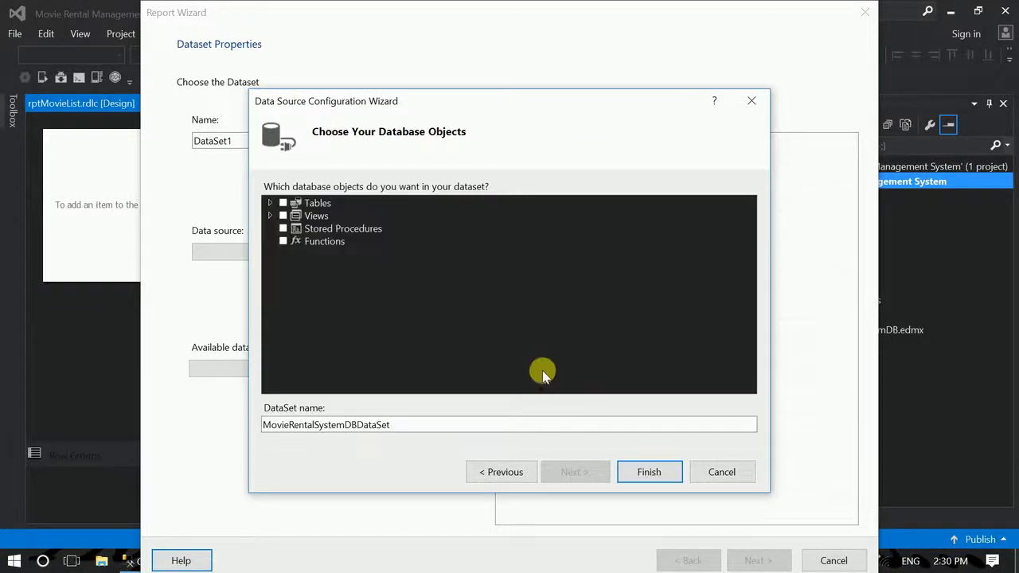
- Include the whole View_MovieList view in MovieRentalSystemDBDataSet and finish the data source configuration
{"action": "left_click", "coordinate": [273, 217]}
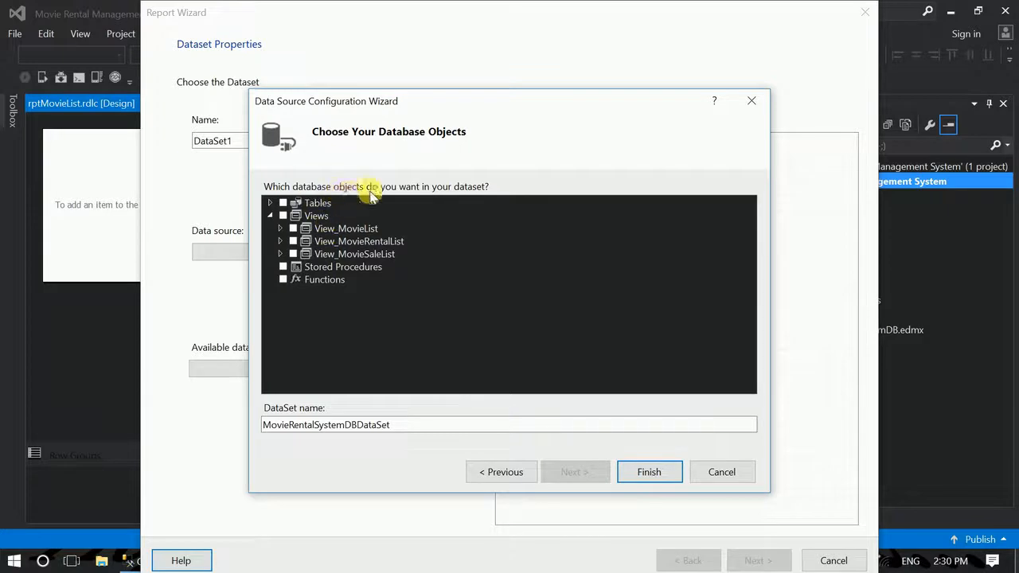
{"action": "left_click", "coordinate": [326, 229]}
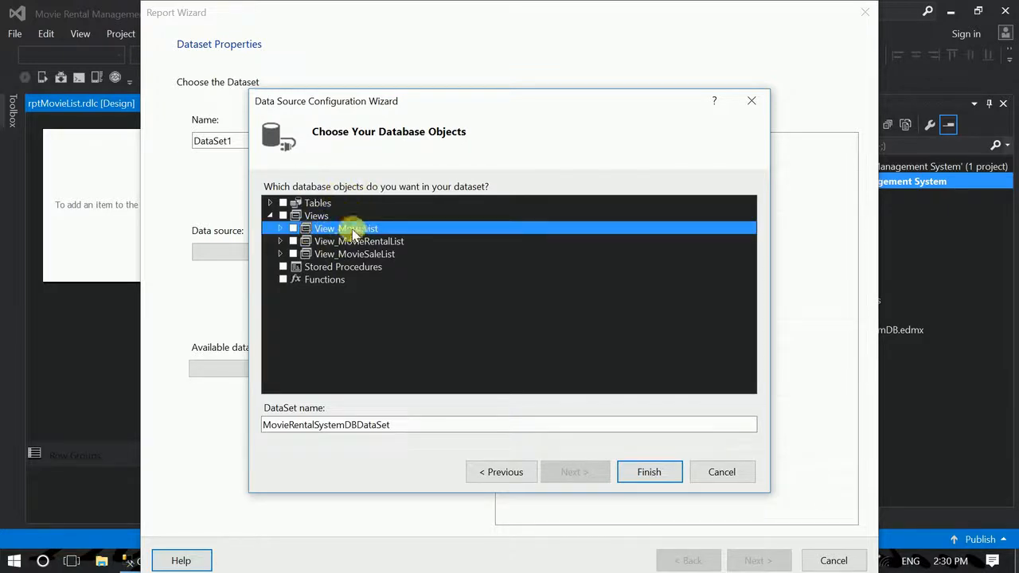
{"action": "left_click", "coordinate": [280, 228]}
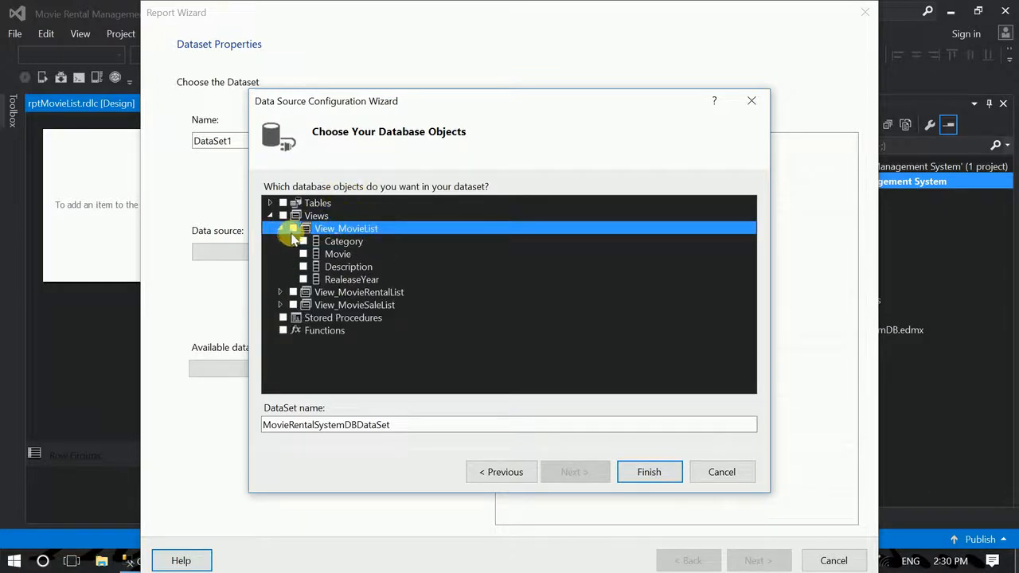
{"action": "left_click", "coordinate": [293, 229]}
{"action": "left_click", "coordinate": [666, 474]}
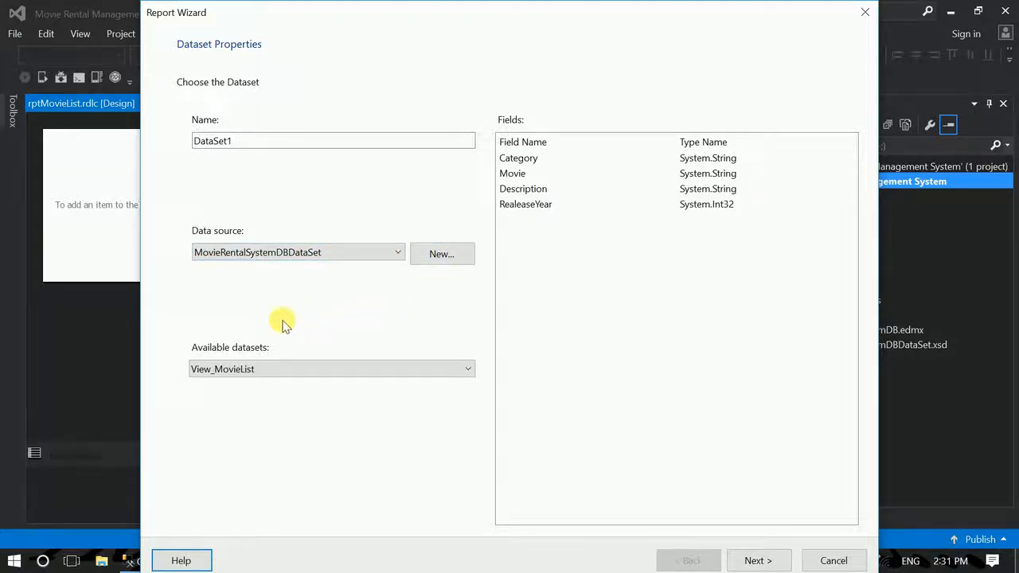
- Keep View_MovieList as the report's available dataset, name the dataset MovieListDataSet and continue to arranging fields
{"action": "left_click", "coordinate": [313, 371]}
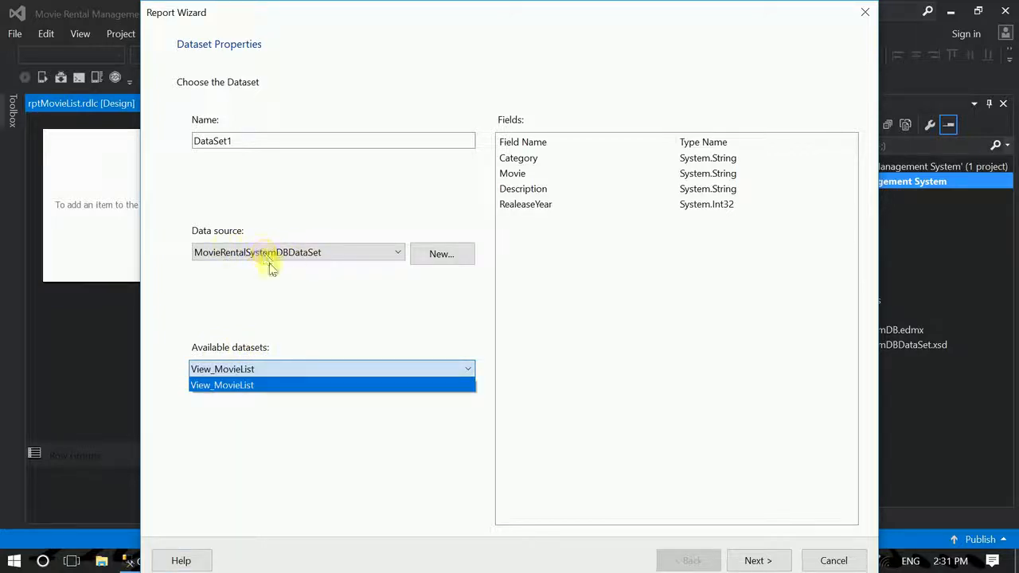
{"action": "left_click", "coordinate": [315, 387]}
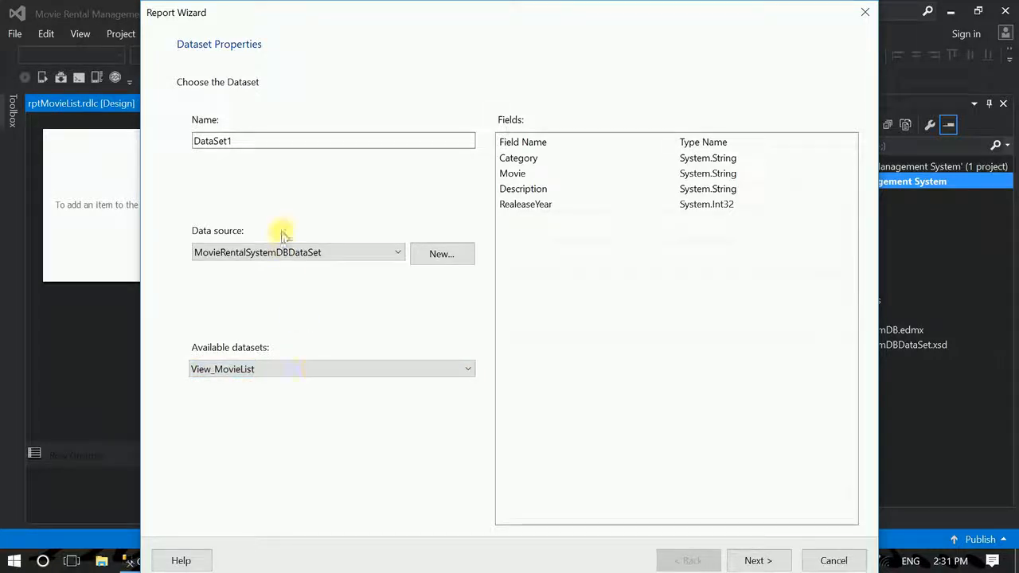
{"action": "left_click", "coordinate": [275, 146]}
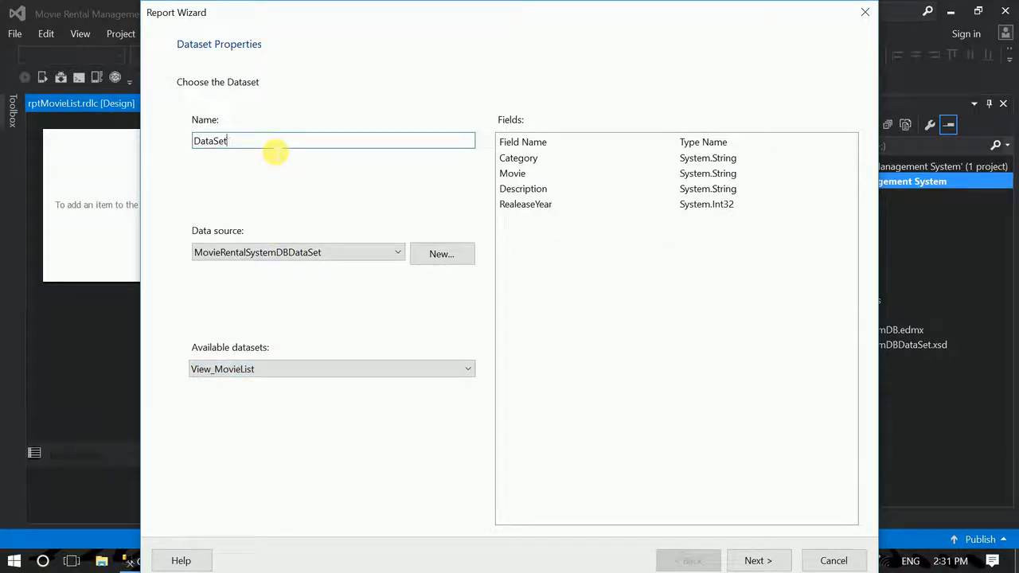
{"action": "key", "text": "Home"}
{"action": "type", "text": "MovieList"}
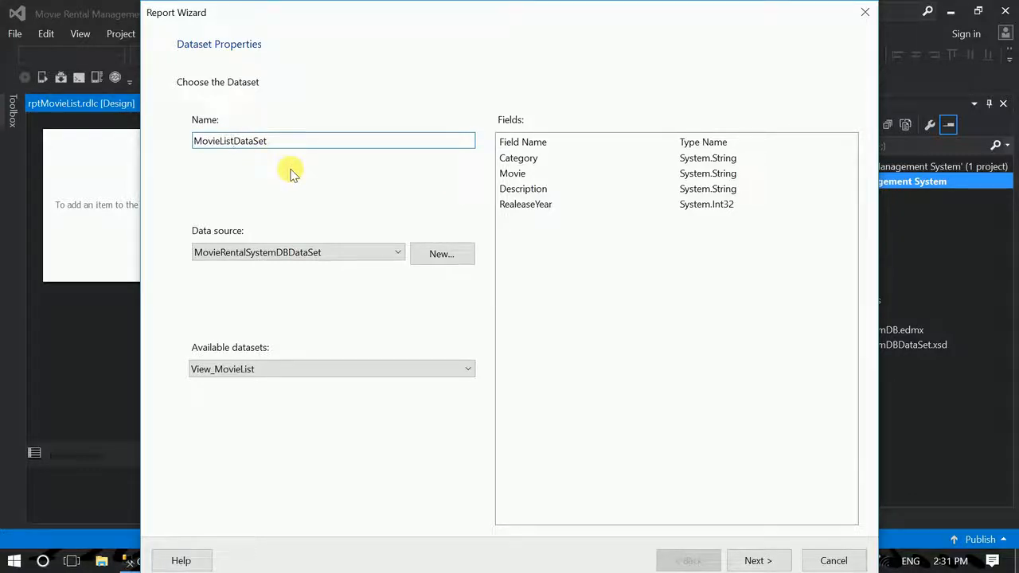
{"action": "left_click", "coordinate": [766, 551]}
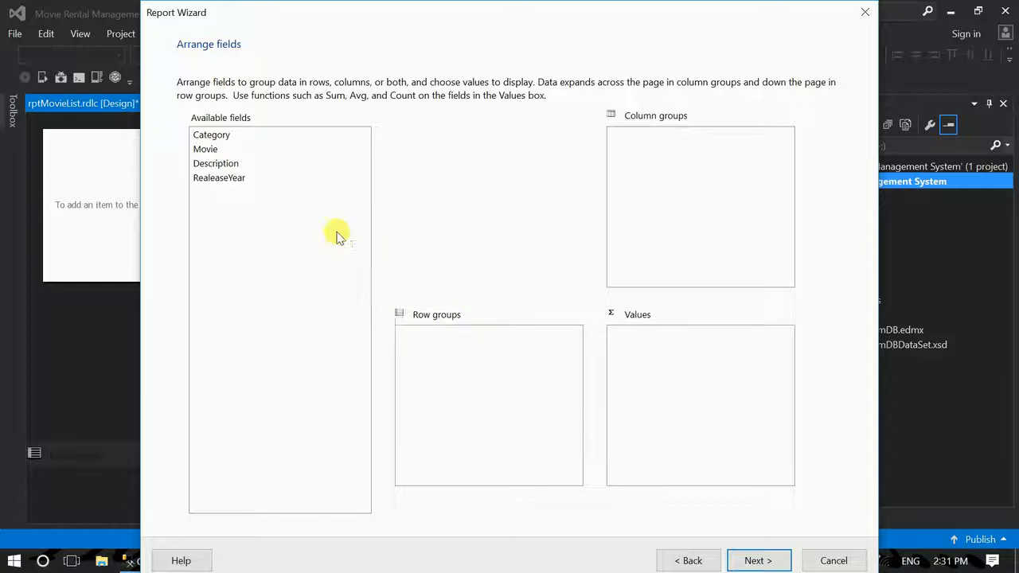
- Place Category, Movie, Description and RealeaseYear in the report's values and remove the Sum aggregation from RealeaseYear
{"action": "left_click_drag", "start_coordinate": [222, 180], "coordinate": [684, 378]}
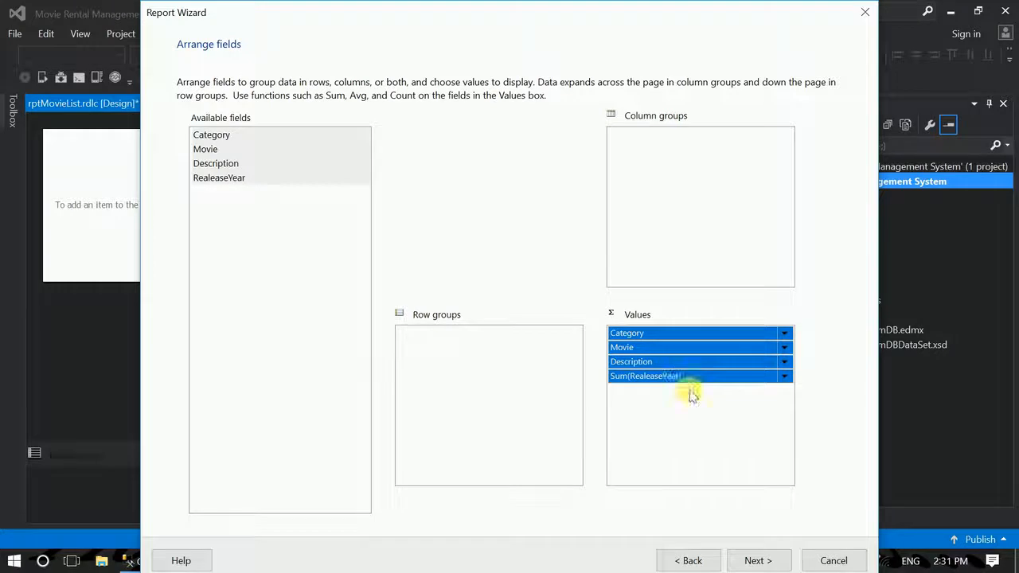
{"action": "left_click", "coordinate": [700, 420]}
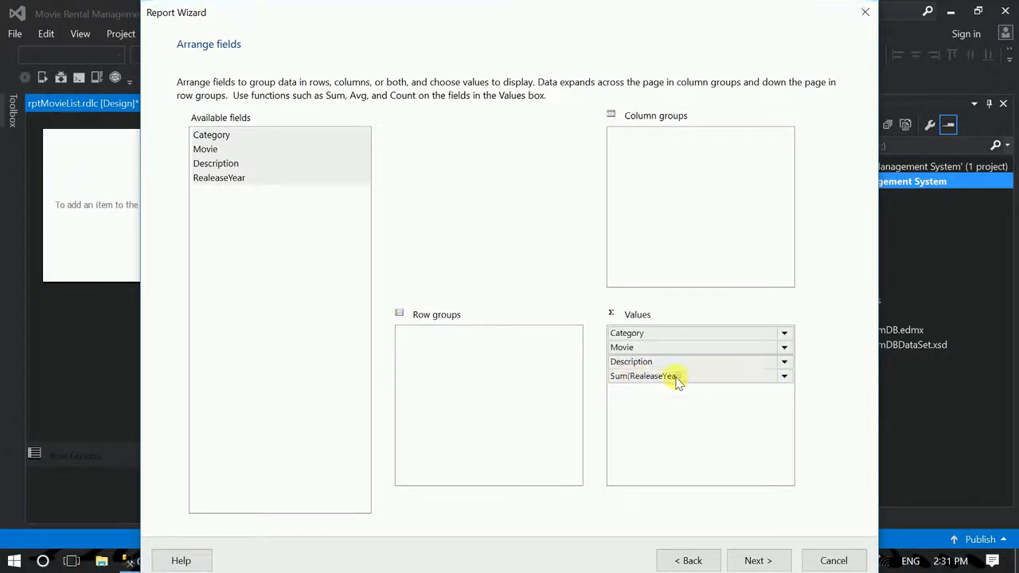
{"action": "left_click", "coordinate": [784, 375]}
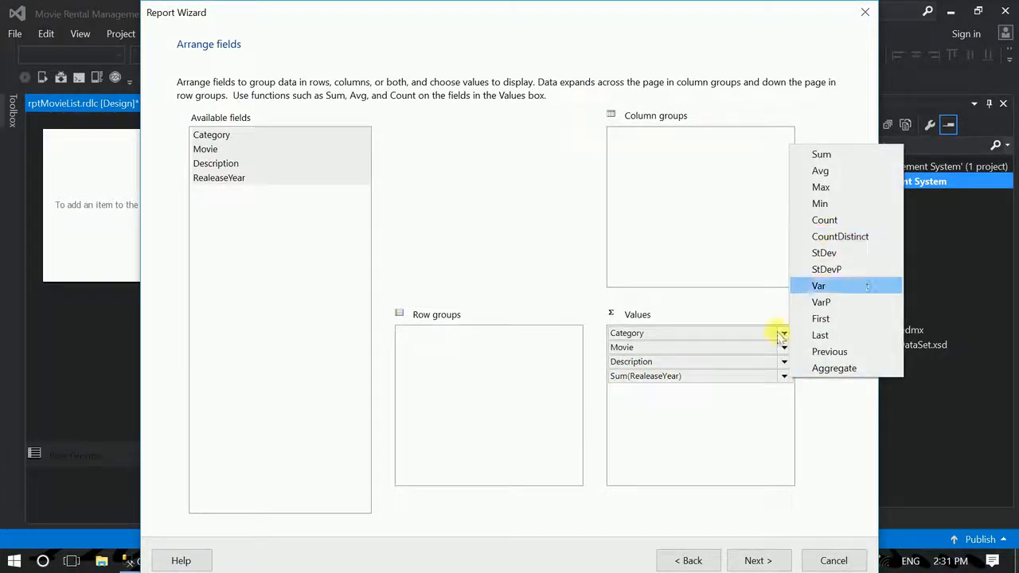
{"action": "left_click", "coordinate": [784, 377]}
{"action": "left_click", "coordinate": [784, 378]}
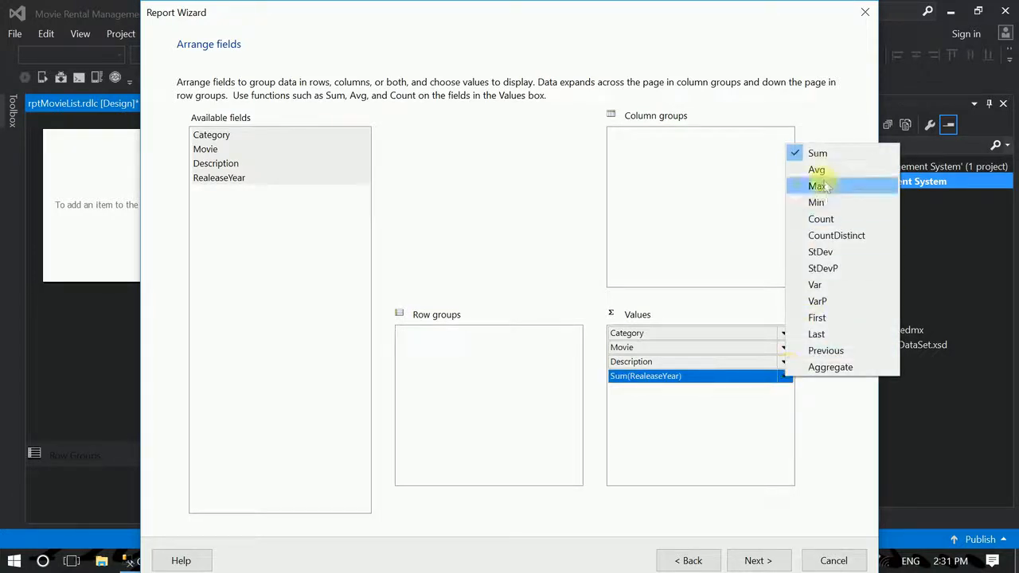
{"action": "left_click", "coordinate": [824, 154]}
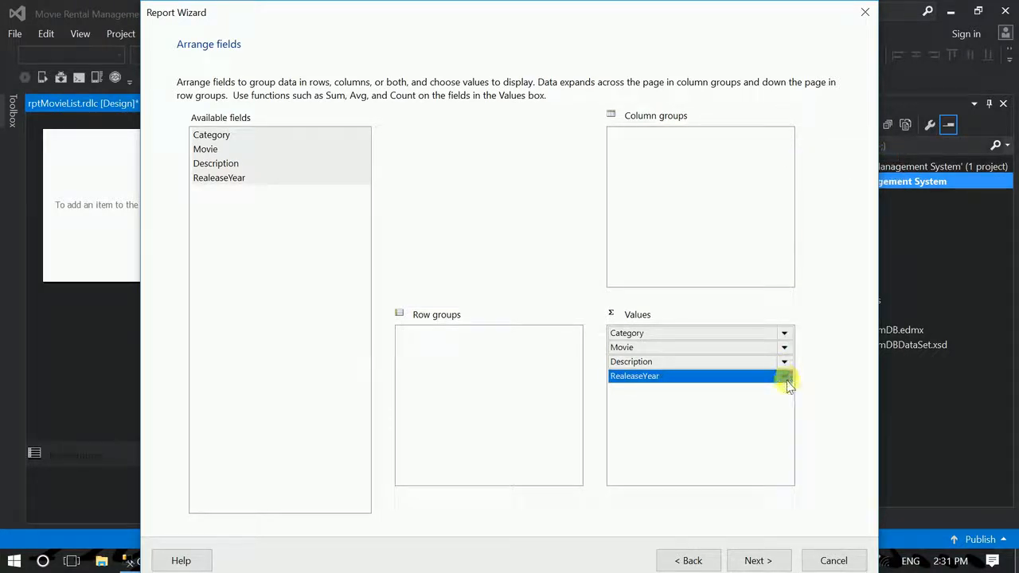
- Continue past field arrangement and layout, compare the Corporate, Forest, Generic and Mahogany styles, and finish the report with the Ocean style
{"action": "left_click", "coordinate": [695, 407]}
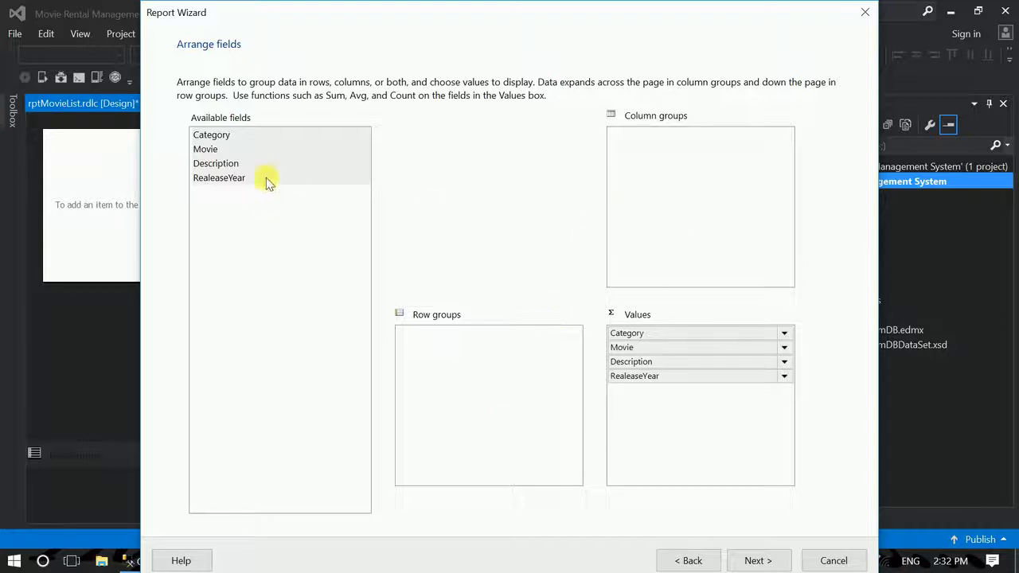
{"action": "left_click", "coordinate": [760, 562]}
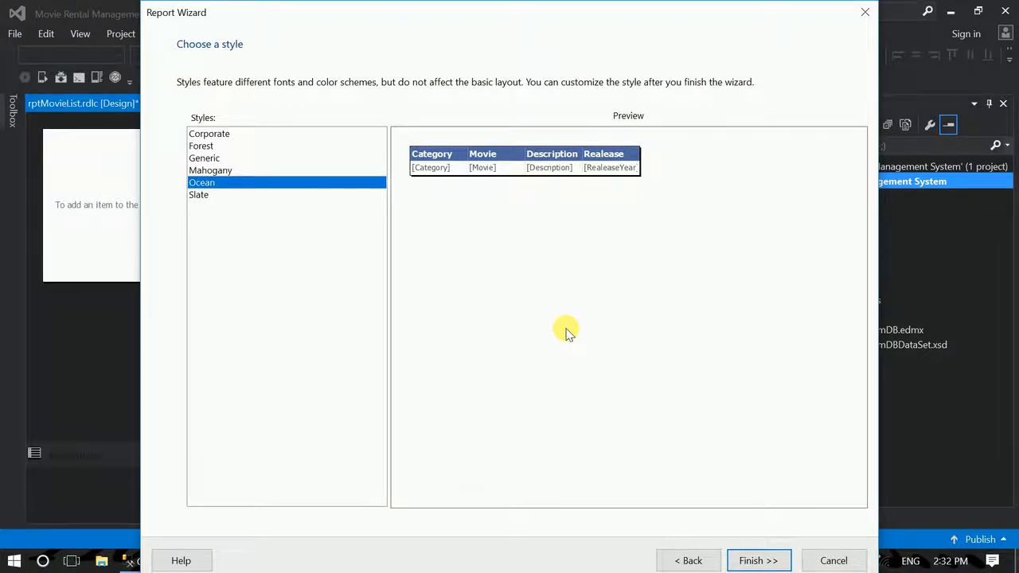
{"action": "left_click", "coordinate": [234, 135]}
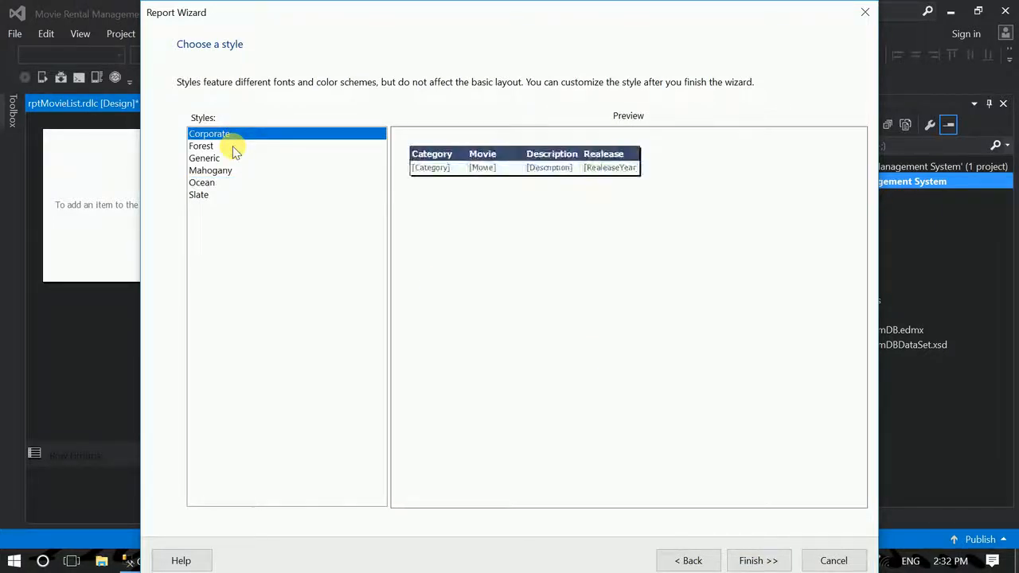
{"action": "left_click", "coordinate": [235, 148]}
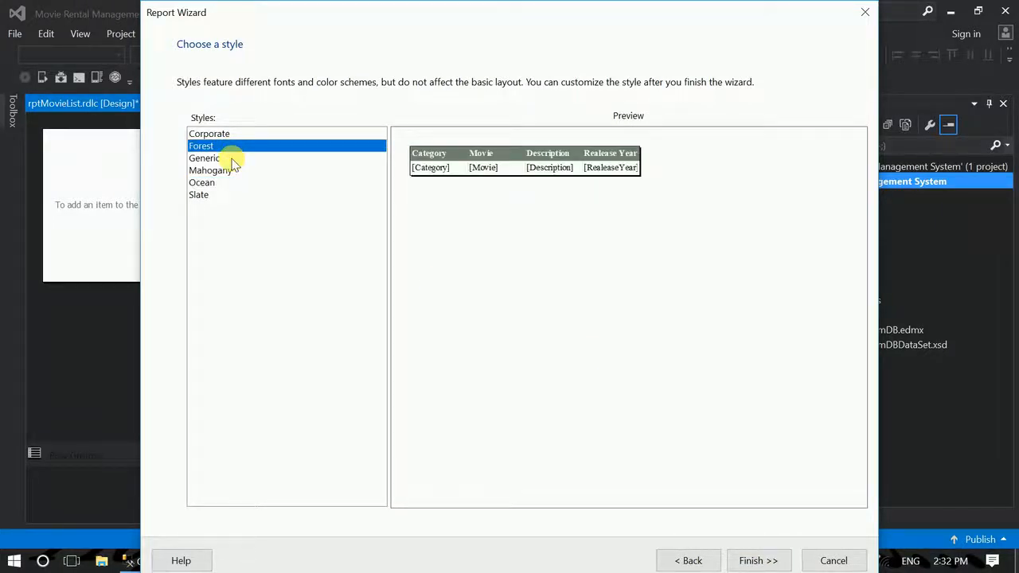
{"action": "left_click", "coordinate": [234, 159]}
{"action": "left_click", "coordinate": [236, 172]}
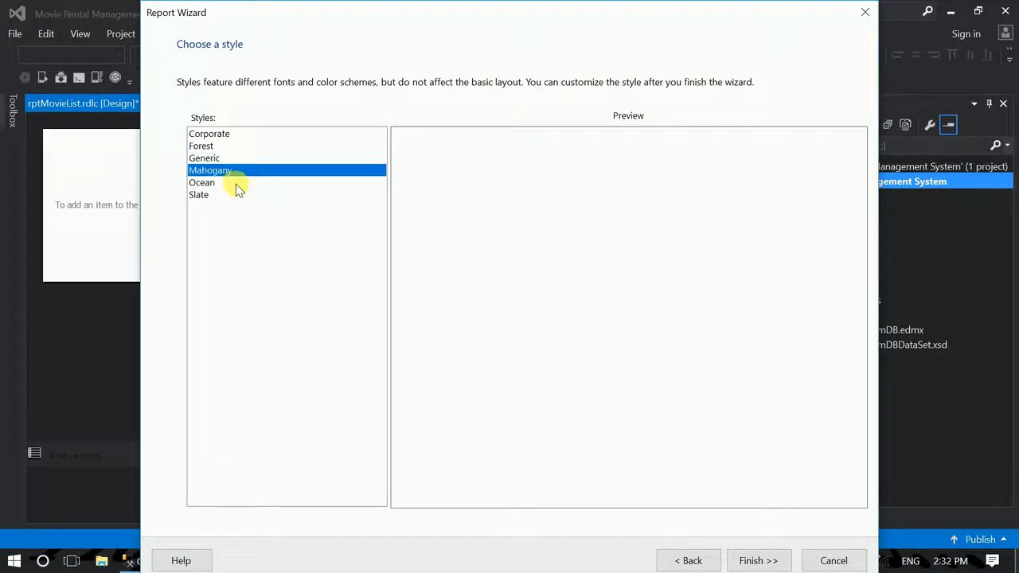
{"action": "left_click", "coordinate": [237, 185]}
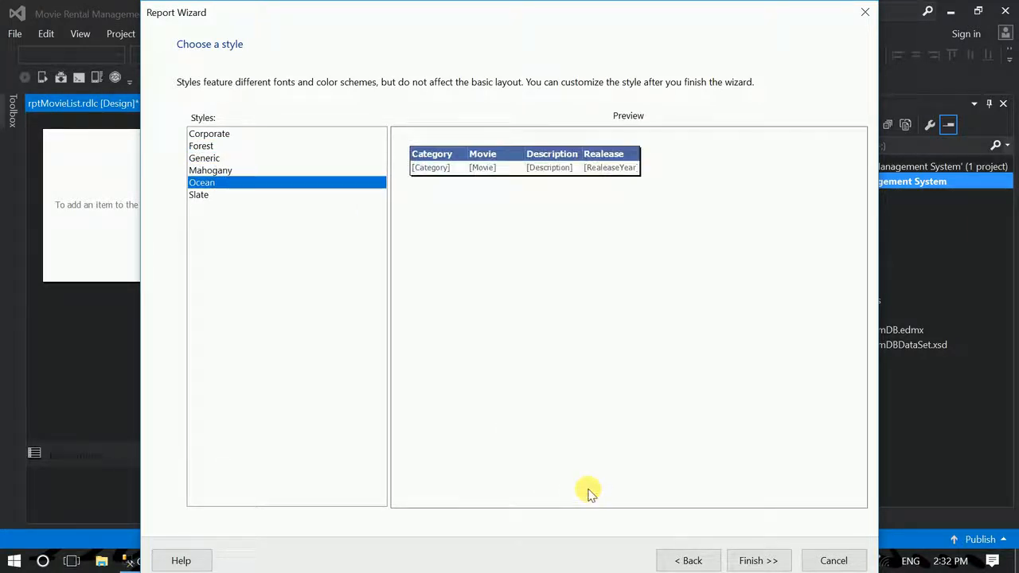
{"action": "left_click", "coordinate": [768, 558]}
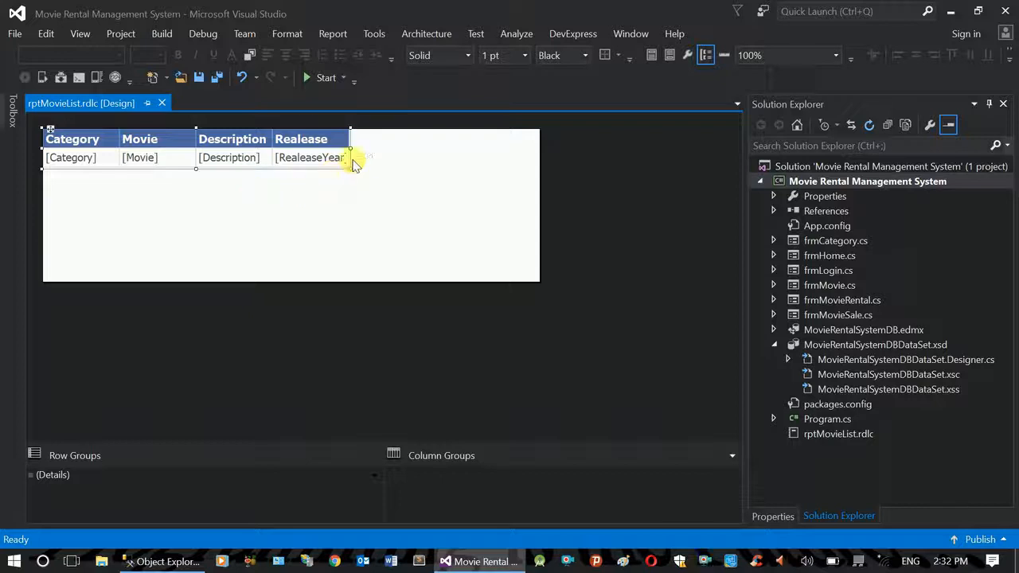
- Widen the movie list table to the full width of the report body and save all files
{"action": "left_click_drag", "start_coordinate": [357, 155], "coordinate": [541, 154]}
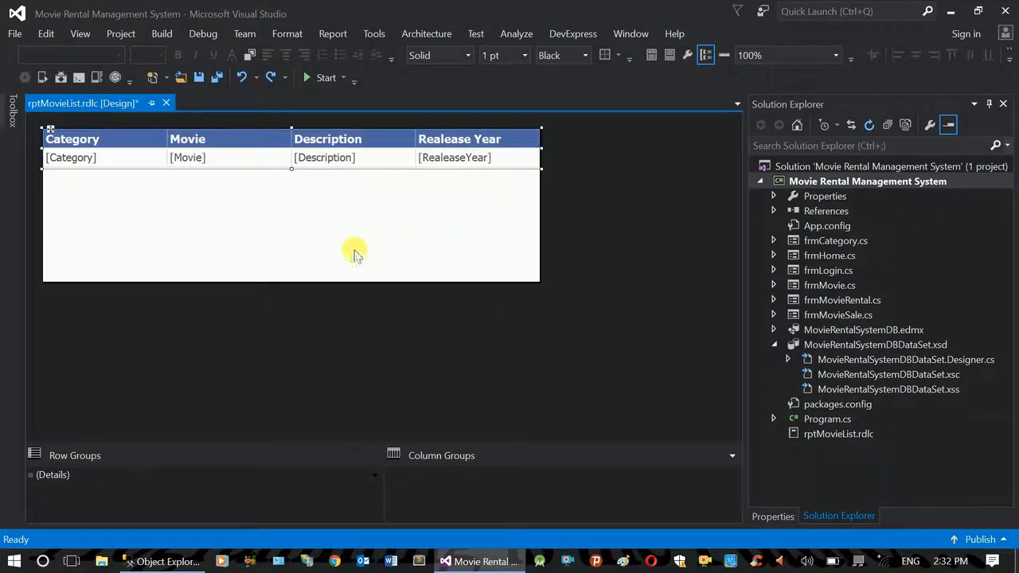
{"action": "left_click", "coordinate": [613, 190]}
{"action": "left_click", "coordinate": [226, 78]}
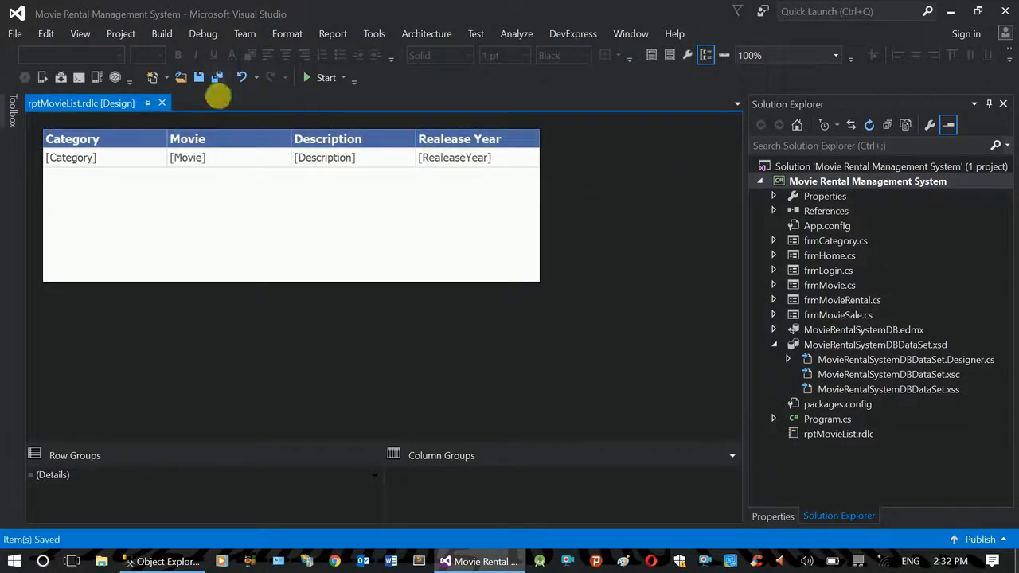
- Add a new Report Wizard item named rptMovieRentalList.rdlc to the Movie Rental Management System project
{"action": "left_click", "coordinate": [776, 346]}
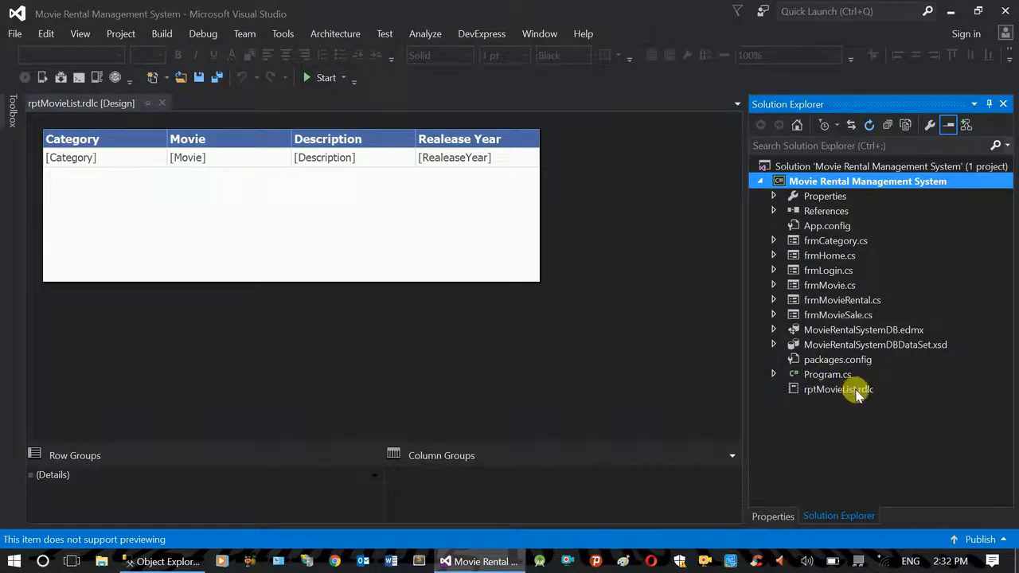
{"action": "right_click", "coordinate": [779, 180]}
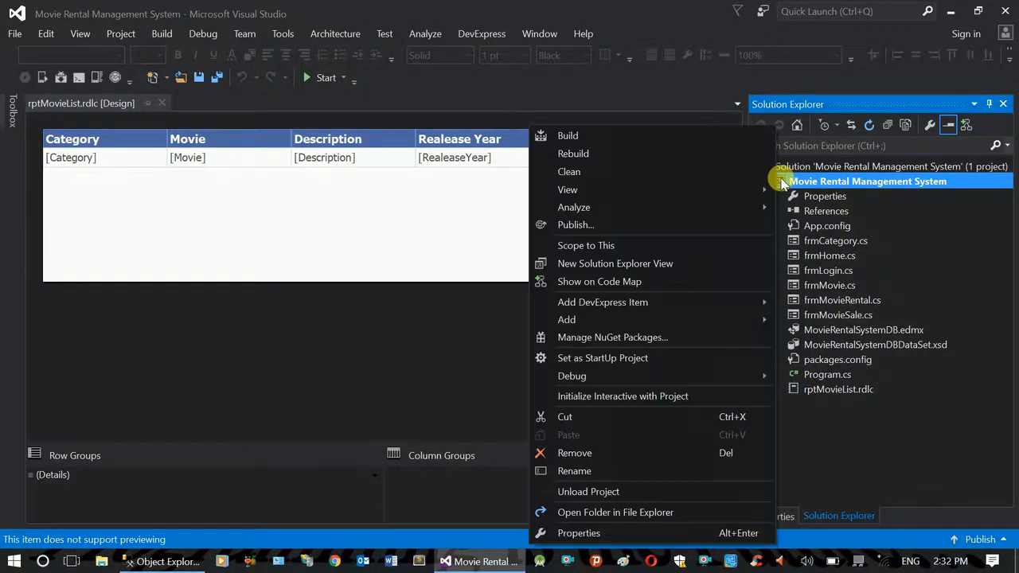
{"action": "mouse_move", "coordinate": [660, 322]}
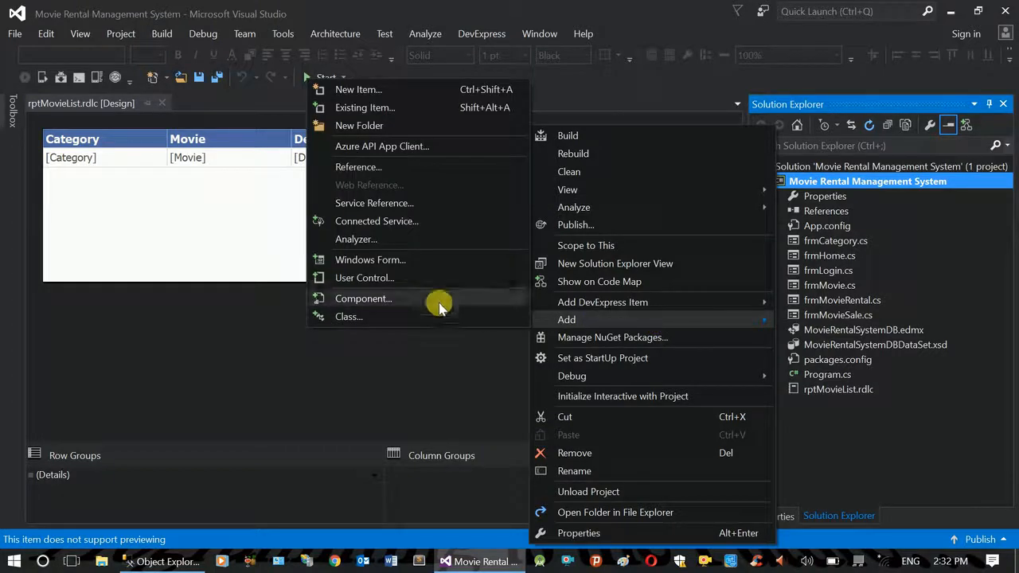
{"action": "left_click", "coordinate": [419, 92]}
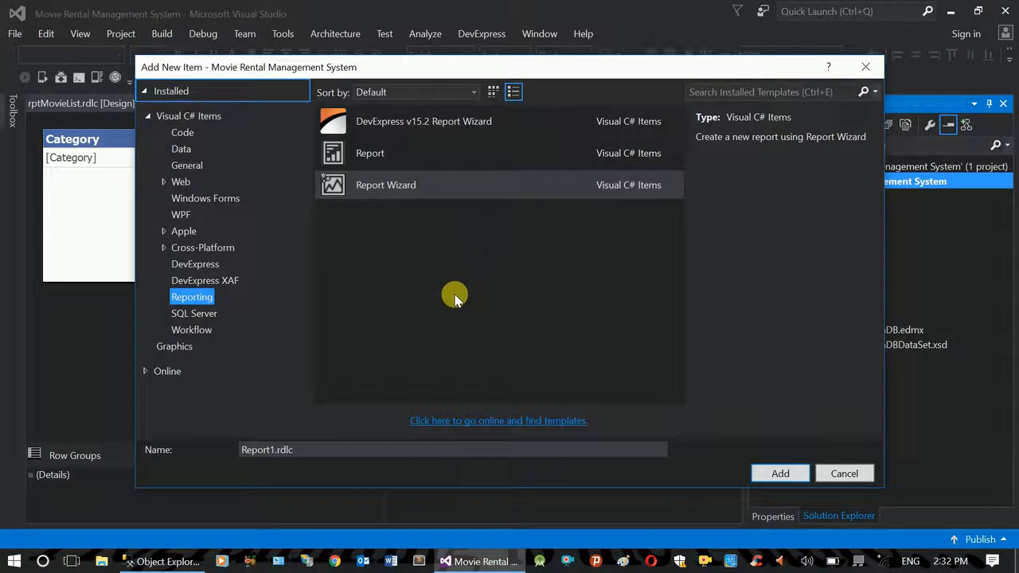
{"action": "left_click", "coordinate": [368, 186]}
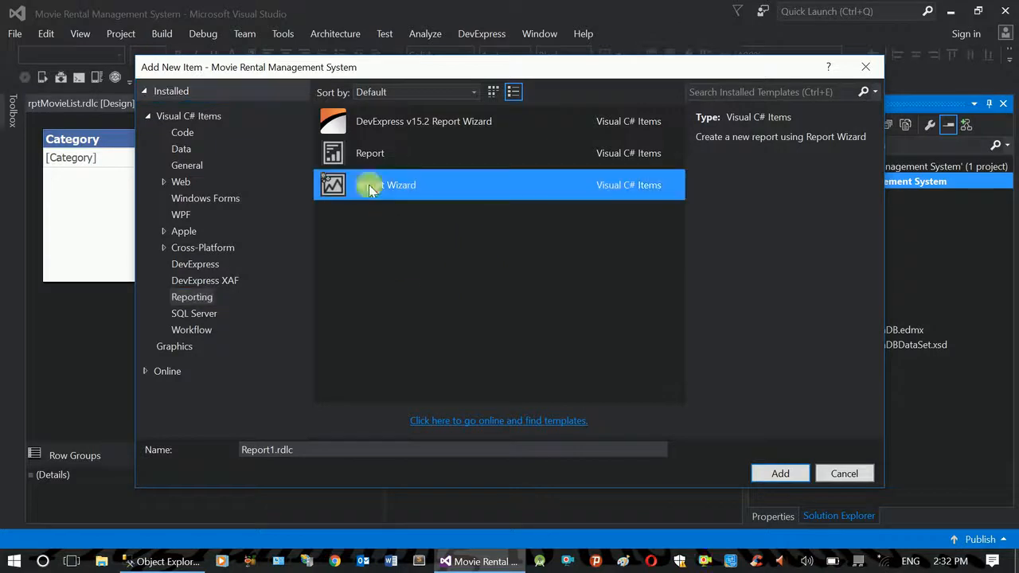
{"action": "left_click", "coordinate": [281, 453]}
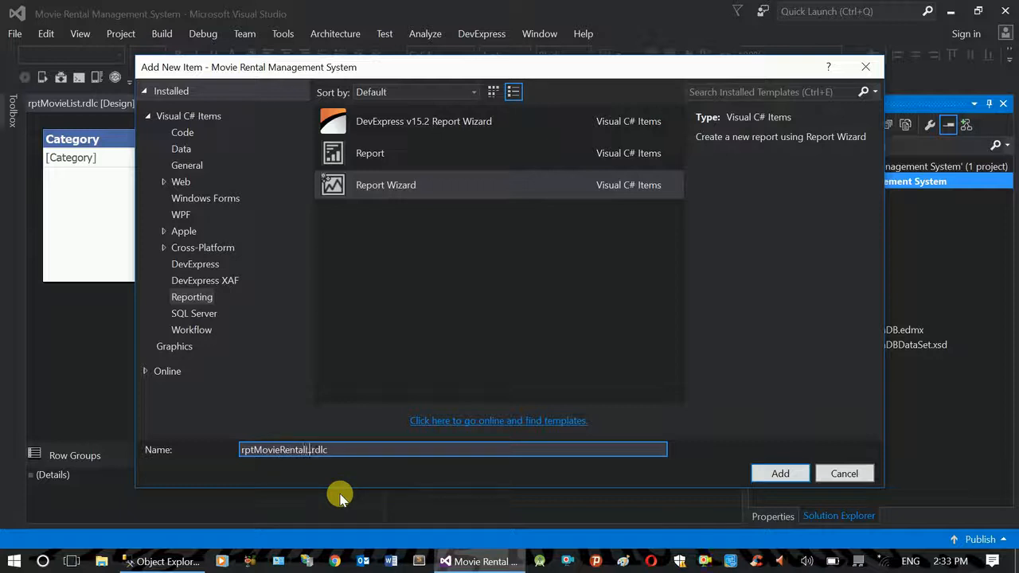
{"action": "left_click", "coordinate": [780, 474]}
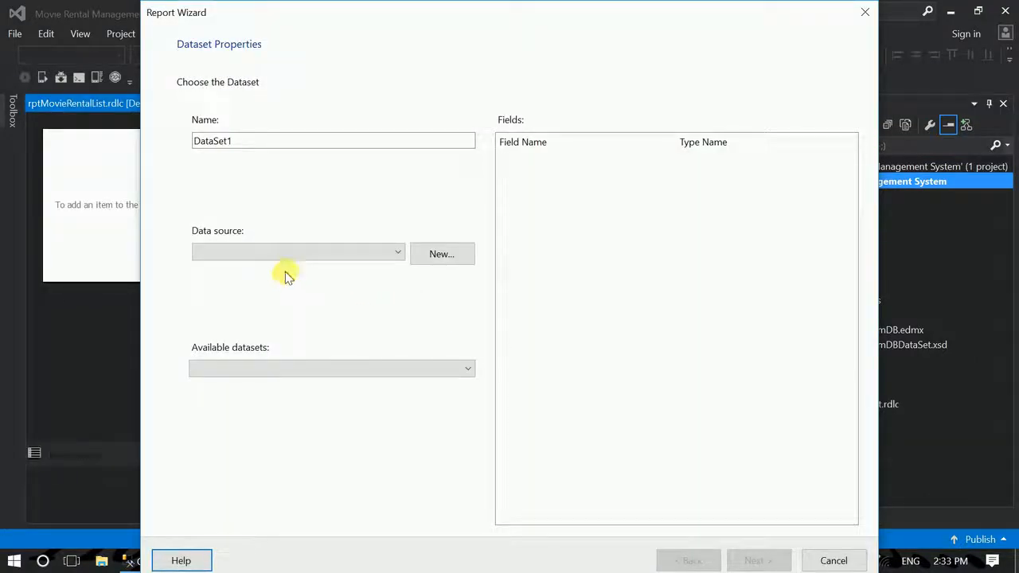
- Try the existing MovieRentalSystemDBDataSet as the data source and check its available datasets
{"action": "left_click", "coordinate": [293, 253]}
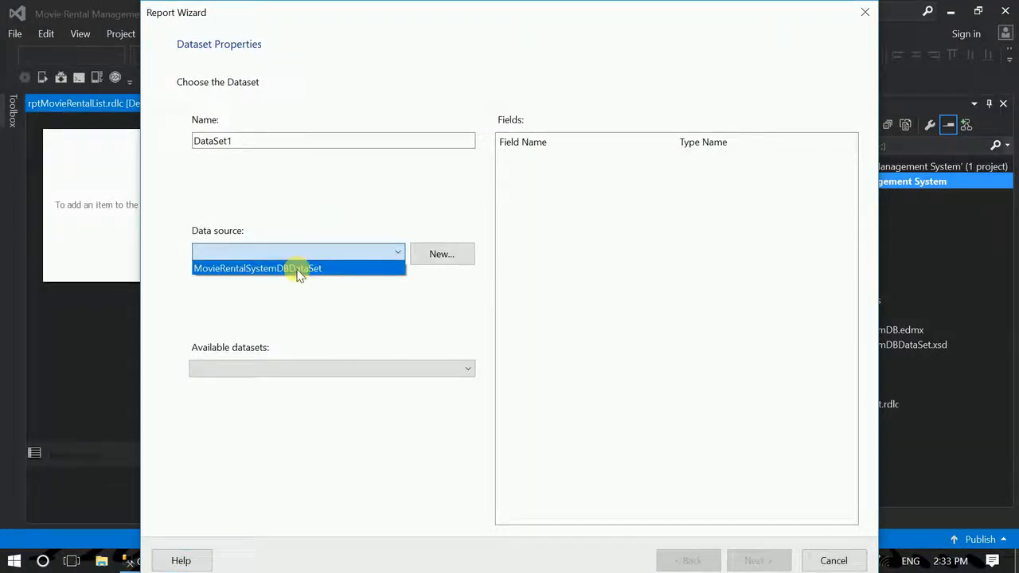
{"action": "left_click", "coordinate": [299, 269]}
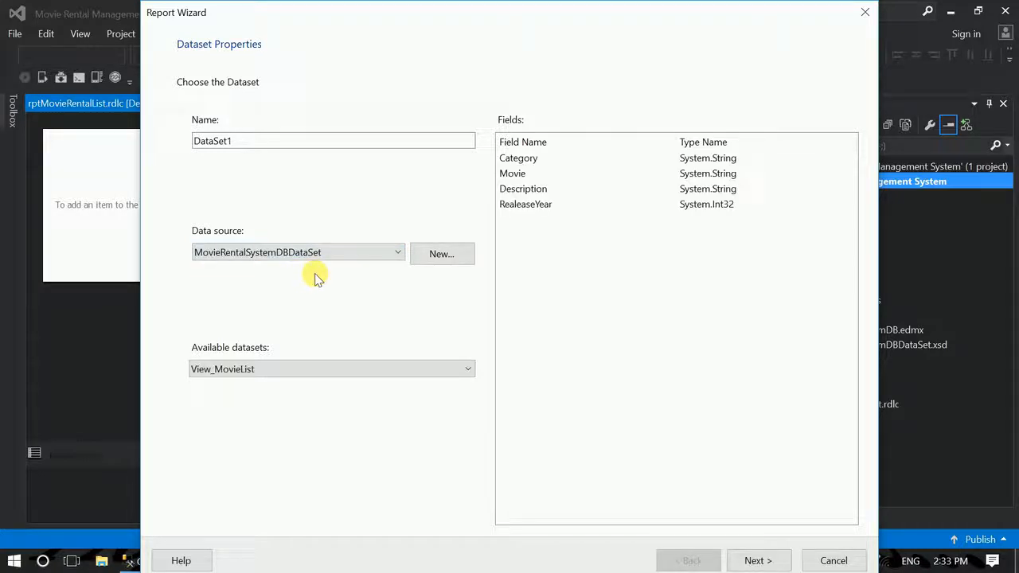
{"action": "left_click", "coordinate": [282, 372]}
{"action": "left_click", "coordinate": [293, 371]}
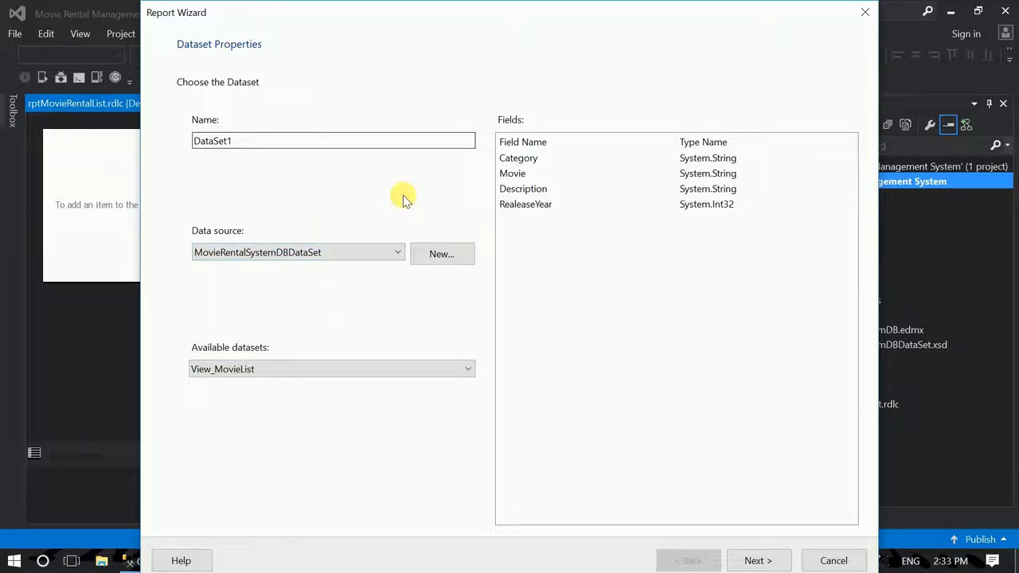
- Name the dataset MovieRentalListDataSet and set up a new database dataset source on the existing MovieRentalSystemDBConnectionString connection
{"action": "left_click", "coordinate": [295, 140]}
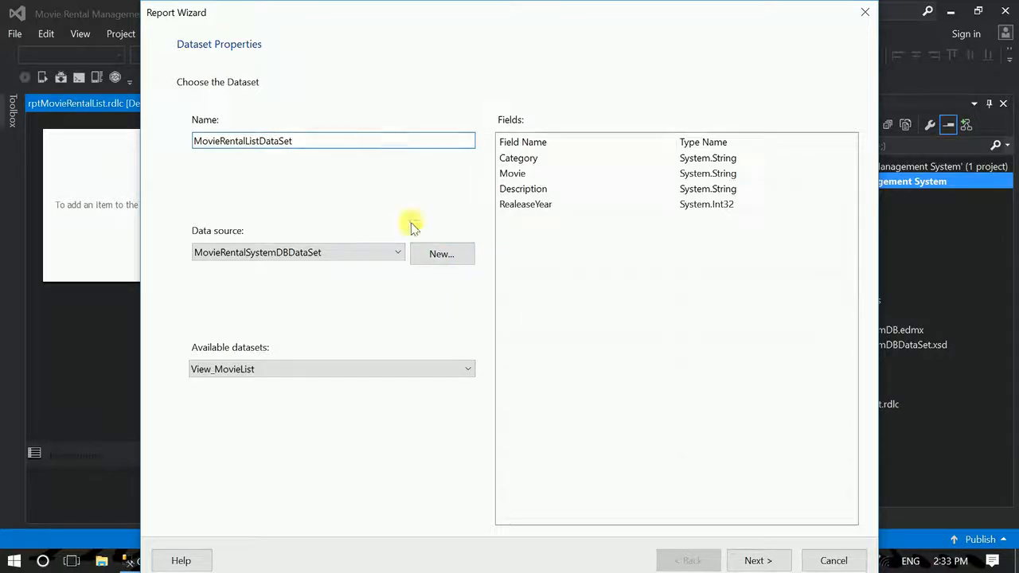
{"action": "left_click", "coordinate": [437, 255]}
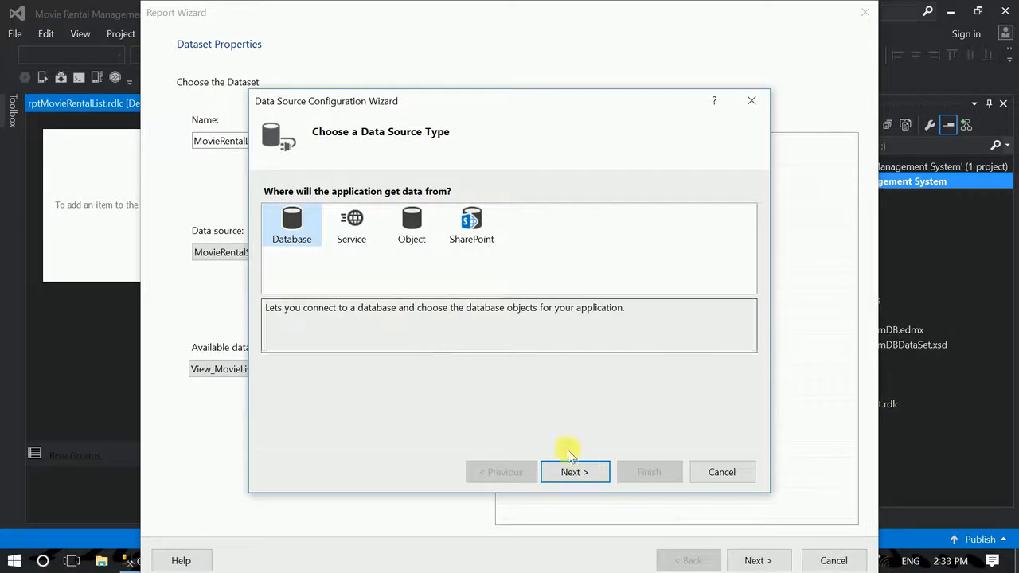
{"action": "left_click", "coordinate": [583, 473]}
{"action": "left_click", "coordinate": [584, 472]}
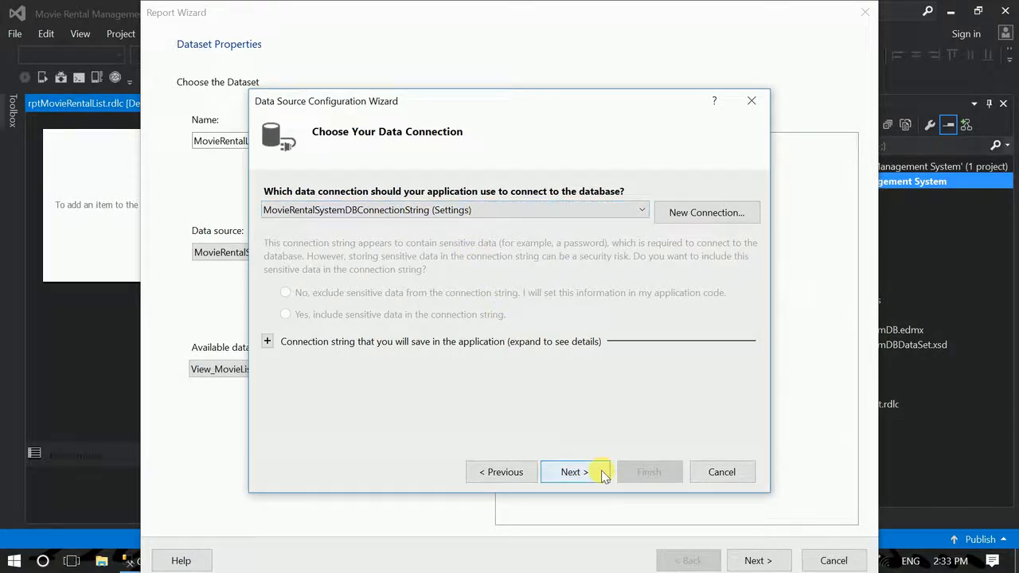
{"action": "left_click", "coordinate": [501, 209]}
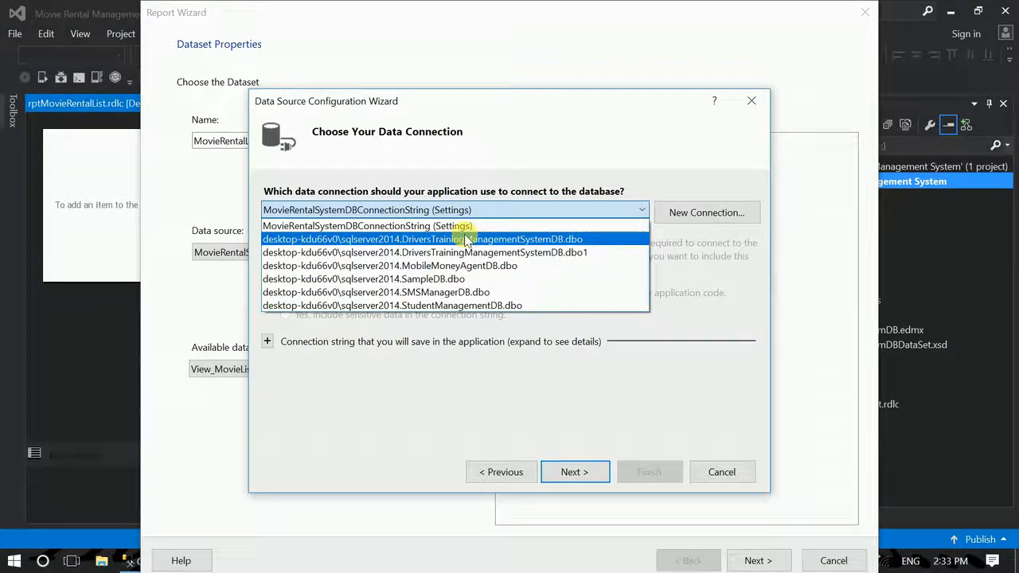
{"action": "key", "text": "Escape"}
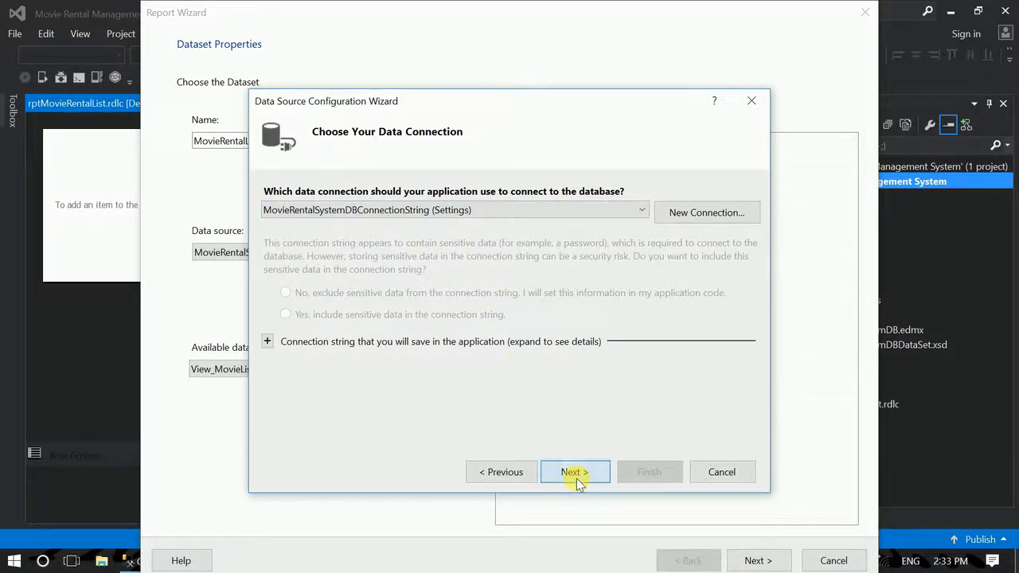
{"action": "left_click", "coordinate": [575, 474]}
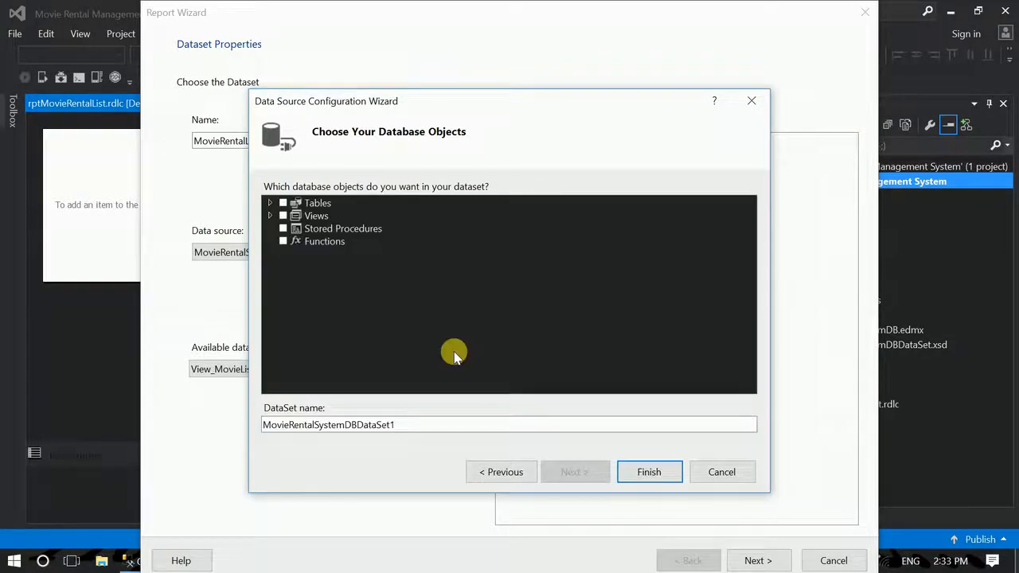
- Include the whole View_MovieRentalList view in MovieRentalSystemDBDataSet1 and finish the data source configuration
{"action": "left_click", "coordinate": [270, 215]}
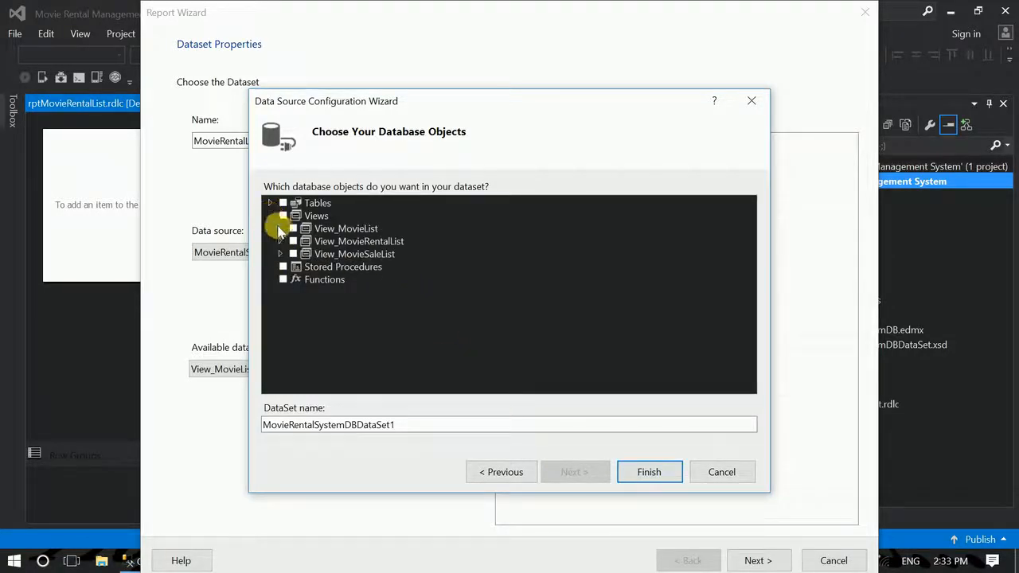
{"action": "left_click", "coordinate": [304, 245]}
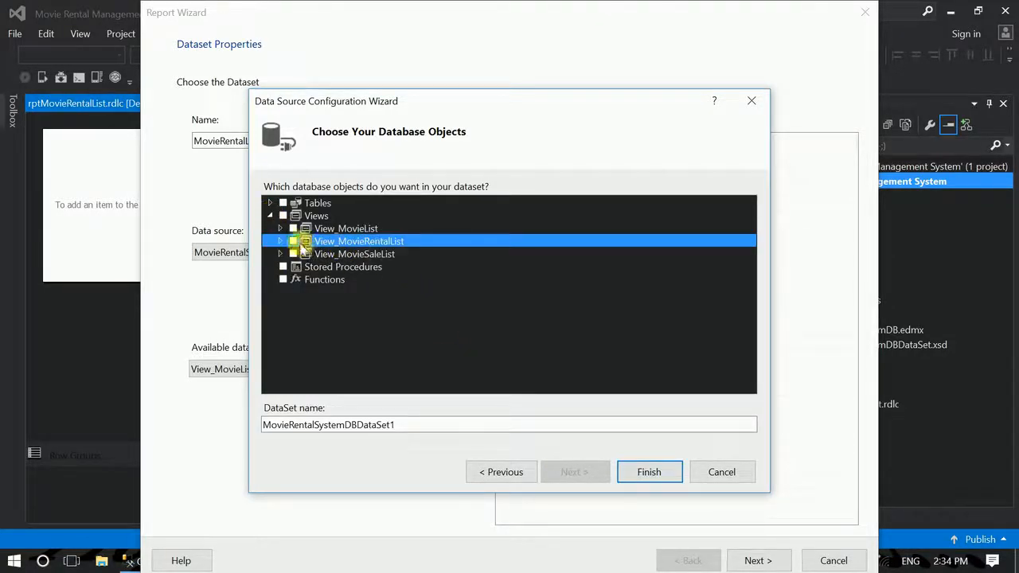
{"action": "left_click", "coordinate": [294, 242]}
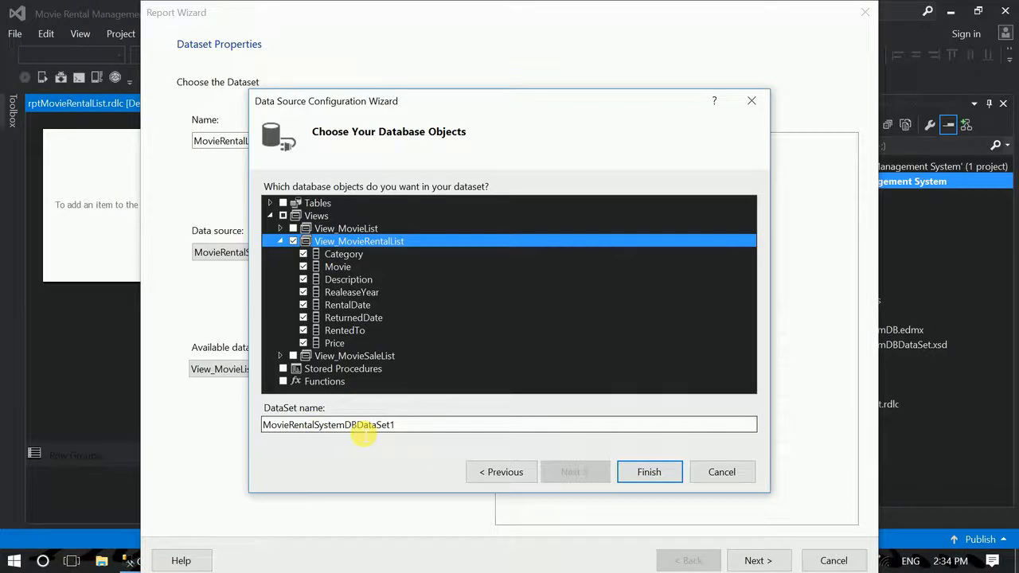
{"action": "left_click", "coordinate": [670, 476]}
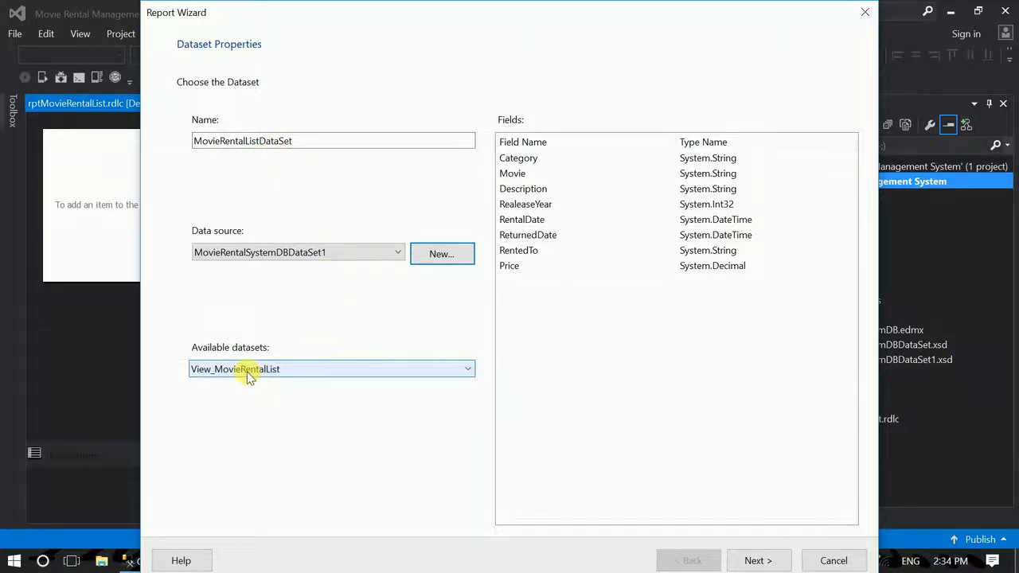
- Continue to arranging fields and place all available fields, from Category through Price, in the report's values
{"action": "left_click", "coordinate": [762, 559]}
{"action": "left_click_drag", "start_coordinate": [233, 269], "coordinate": [677, 372]}
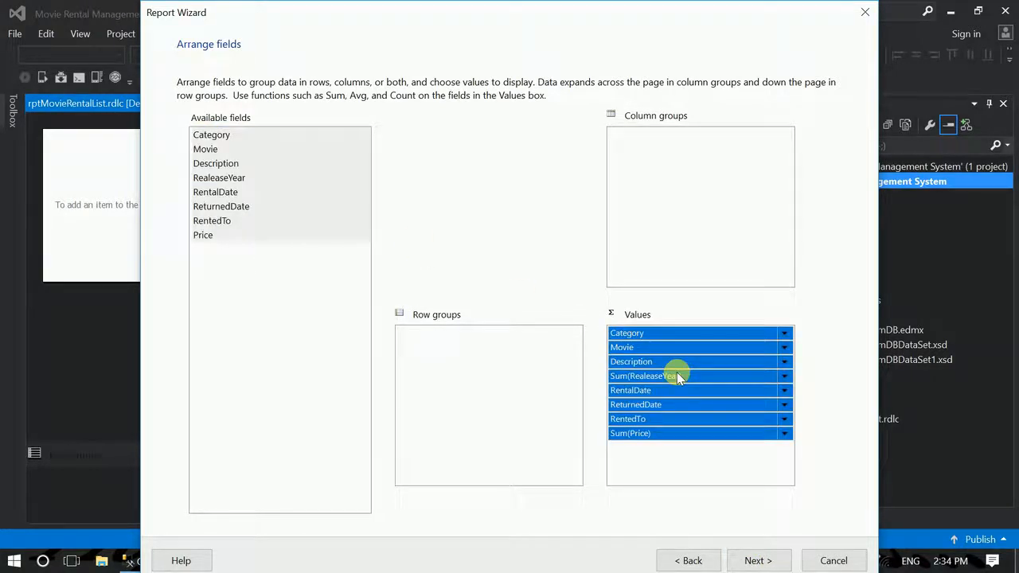
{"action": "left_click", "coordinate": [681, 476]}
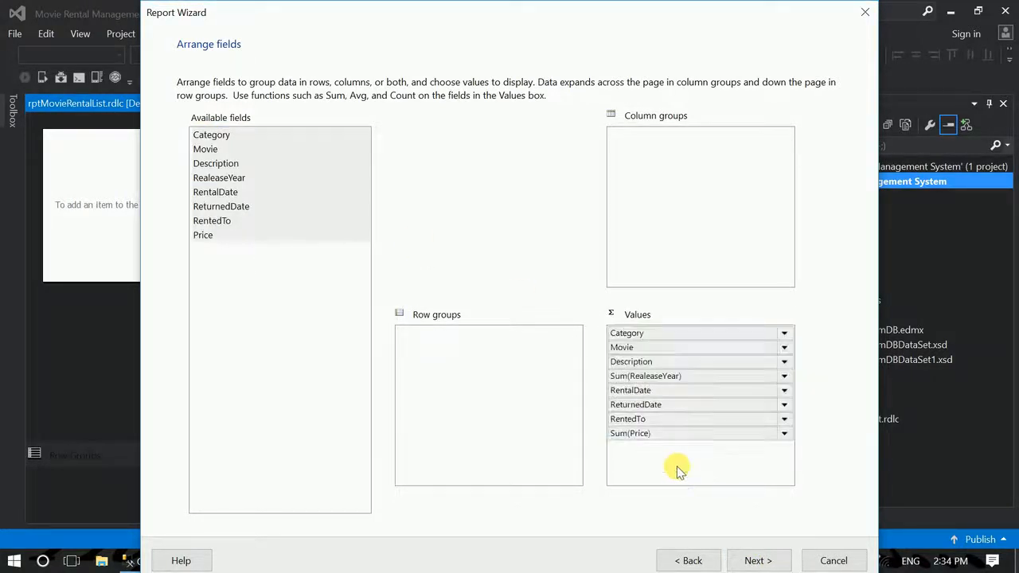
- Remove the Sum aggregation from RealeaseYear and Price and continue to the layout choice
{"action": "left_click", "coordinate": [629, 376]}
{"action": "left_click", "coordinate": [784, 376]}
{"action": "left_click", "coordinate": [813, 152]}
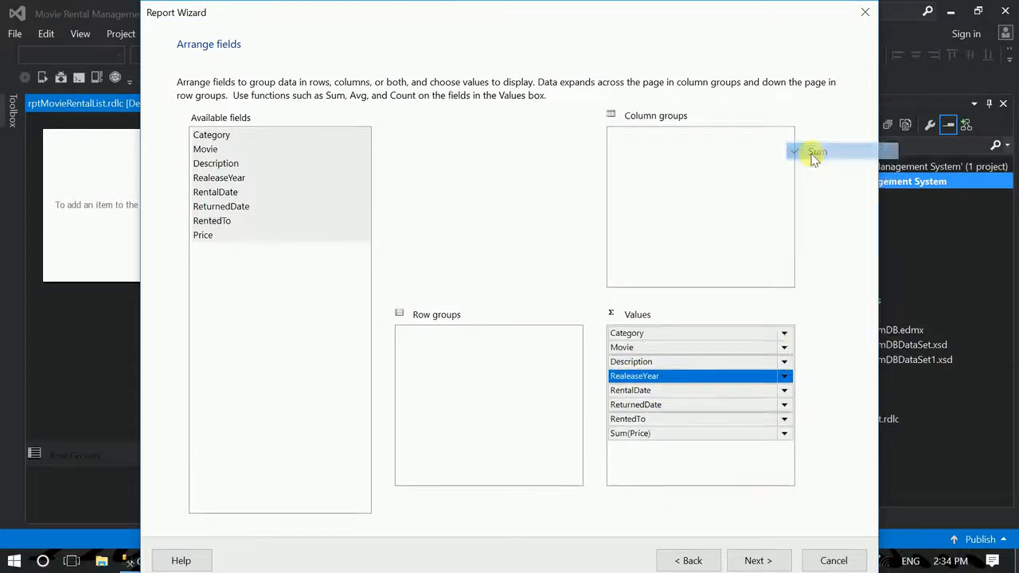
{"action": "left_click", "coordinate": [783, 433]}
{"action": "left_click", "coordinate": [788, 435]}
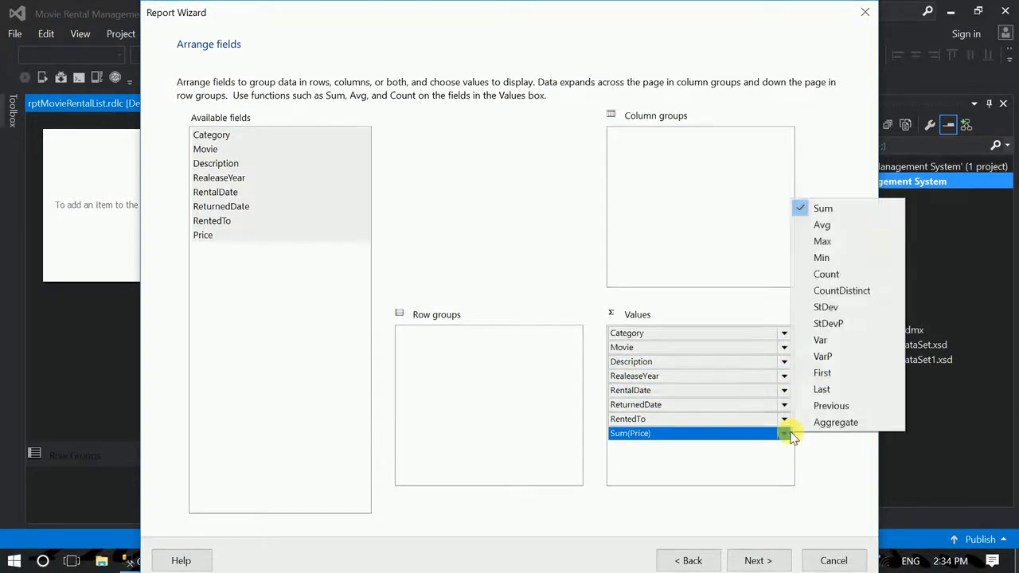
{"action": "left_click", "coordinate": [823, 209]}
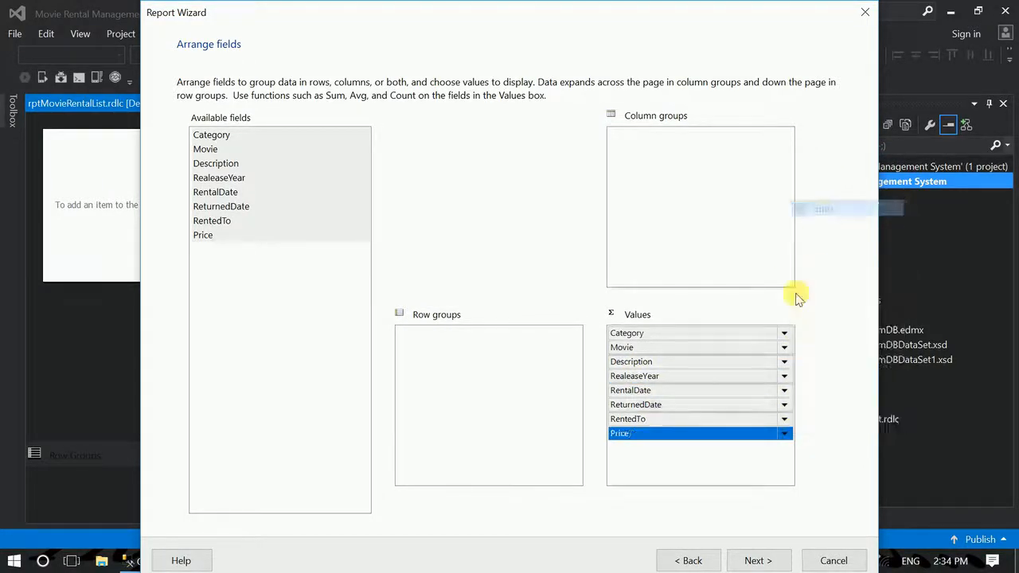
{"action": "left_click", "coordinate": [760, 561]}
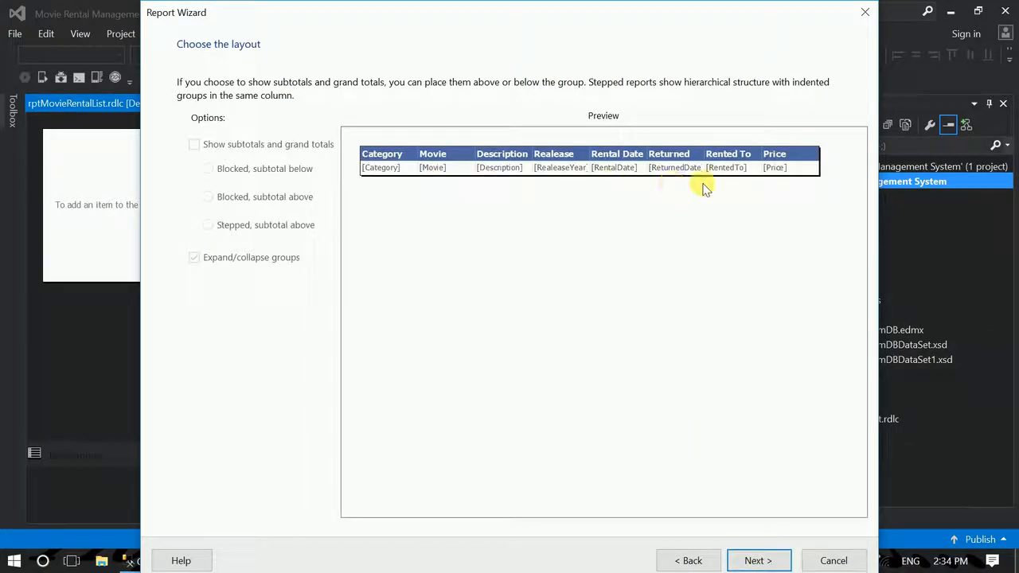
- Finish the movie rental report with the default layout and the Ocean style, and save all files
{"action": "left_click", "coordinate": [760, 560]}
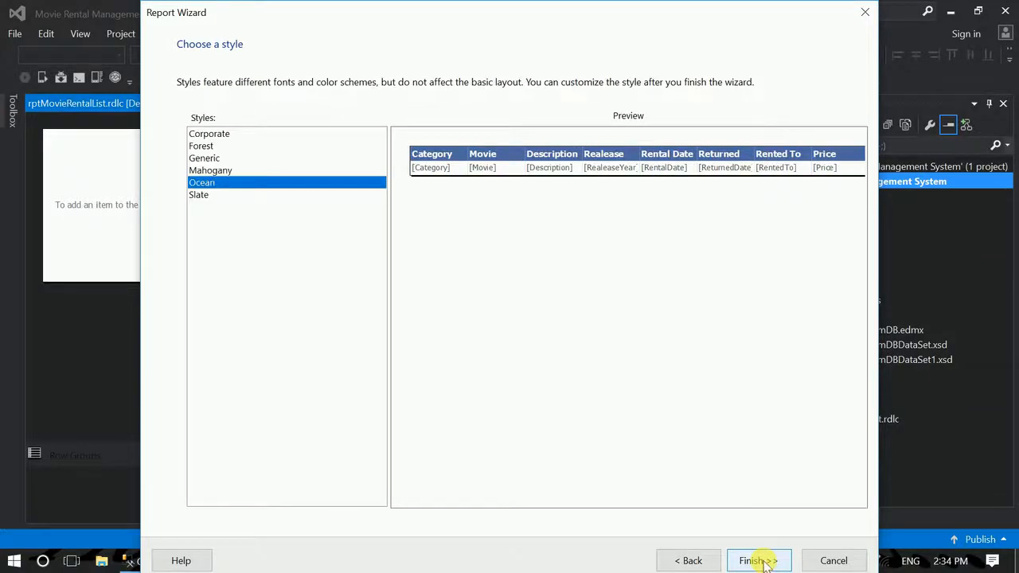
{"action": "left_click", "coordinate": [762, 560]}
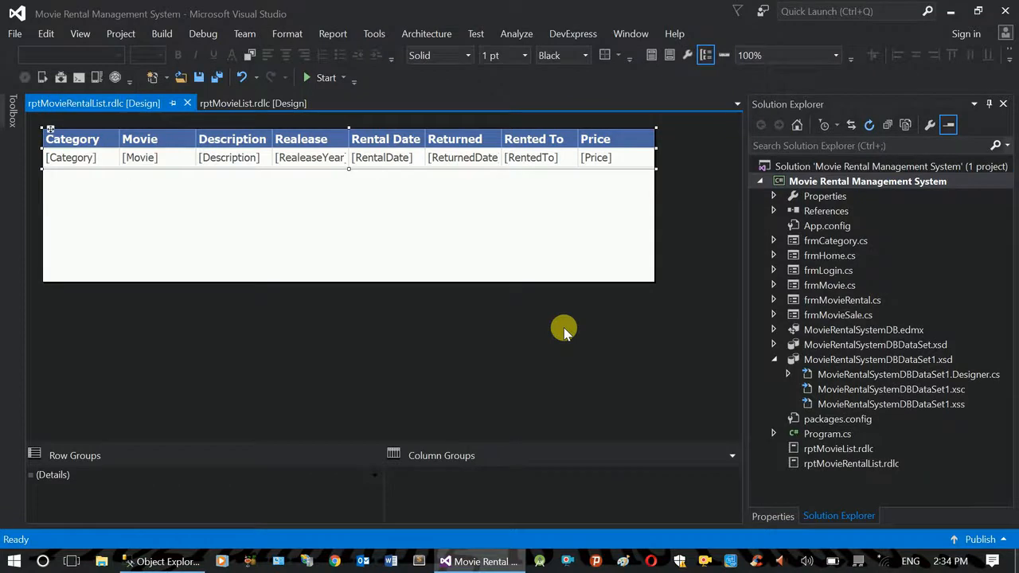
{"action": "left_click", "coordinate": [217, 78]}
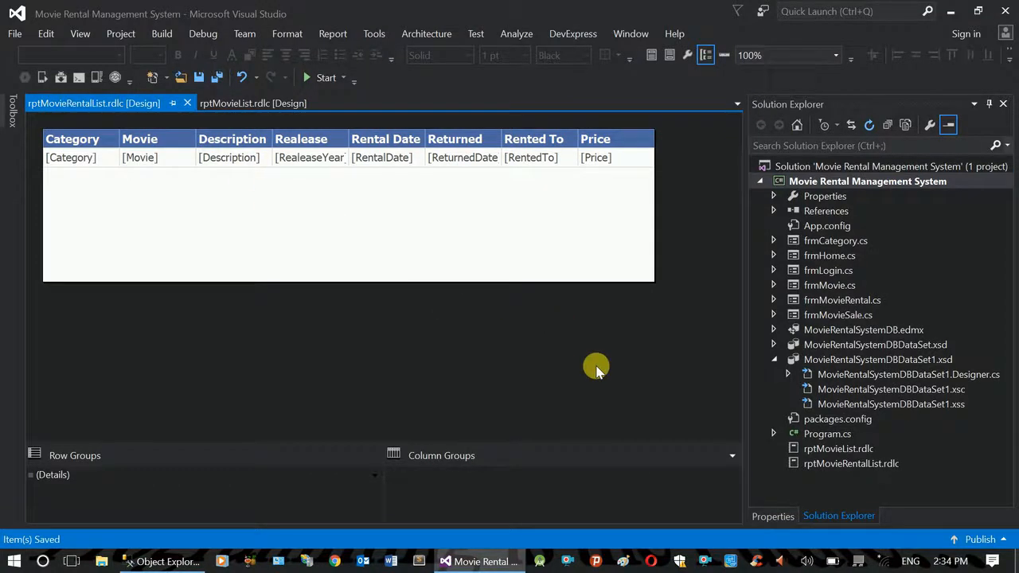
- Add a new Report Wizard item named rptMovieSaleList.rdlc to the Movie Rental Management System project
{"action": "right_click", "coordinate": [832, 182]}
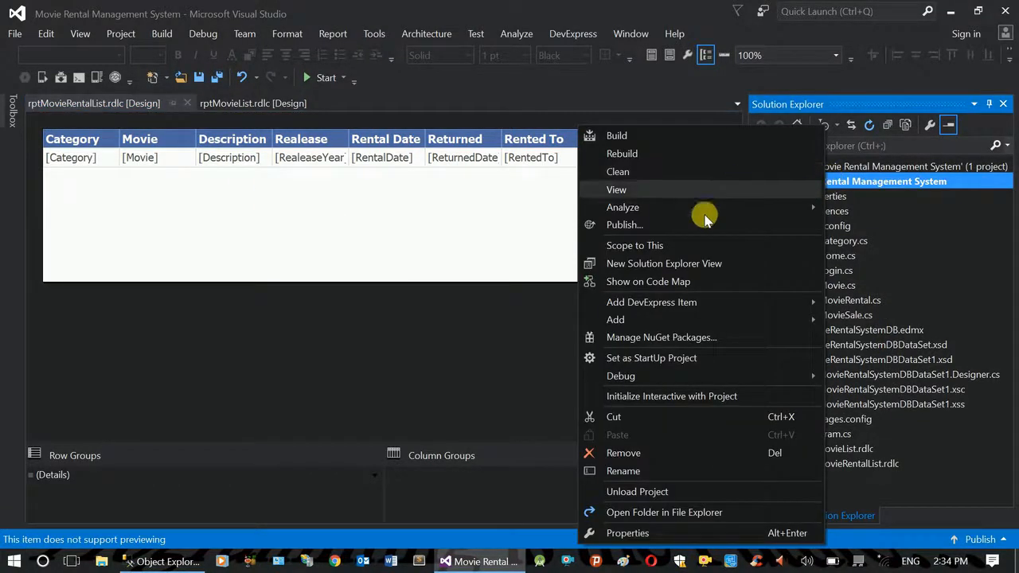
{"action": "mouse_move", "coordinate": [699, 319]}
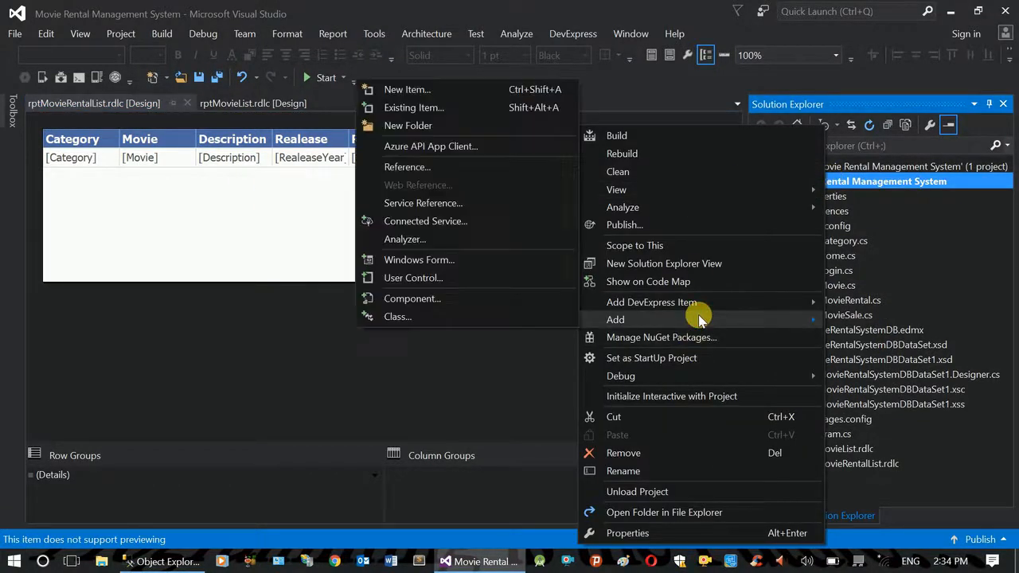
{"action": "left_click", "coordinate": [454, 90]}
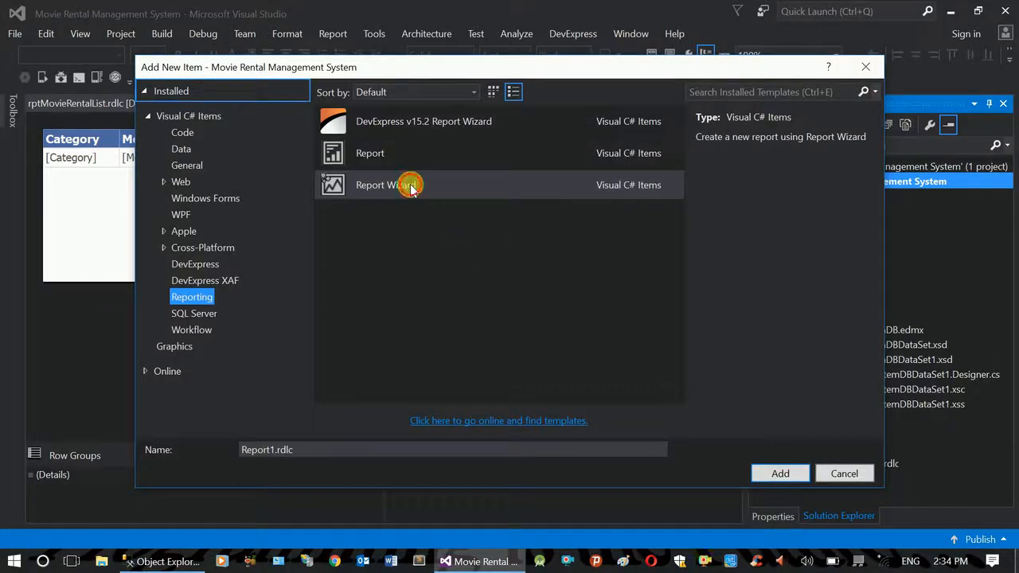
{"action": "left_click", "coordinate": [409, 183]}
{"action": "left_click", "coordinate": [285, 452]}
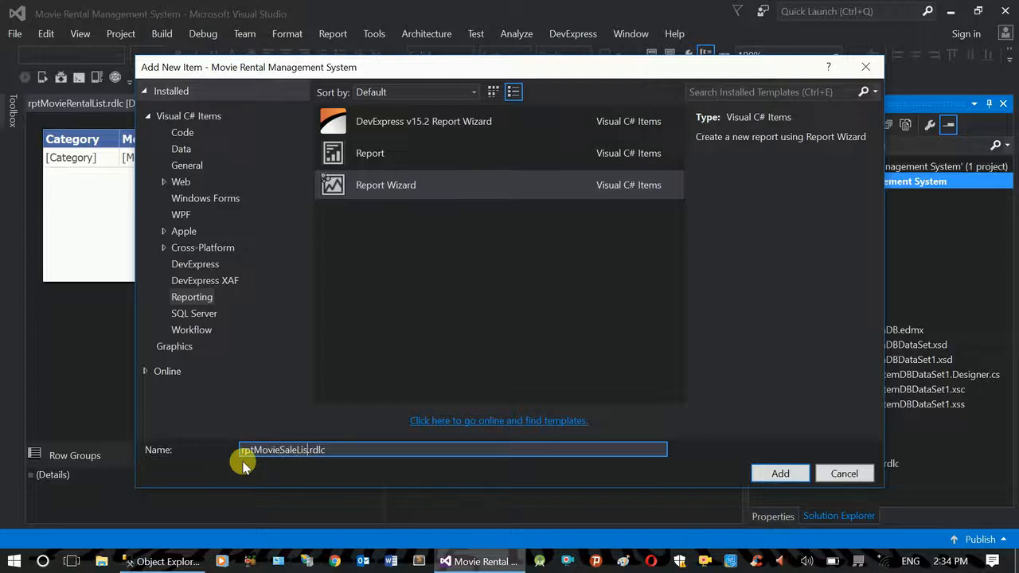
{"action": "left_click", "coordinate": [781, 480]}
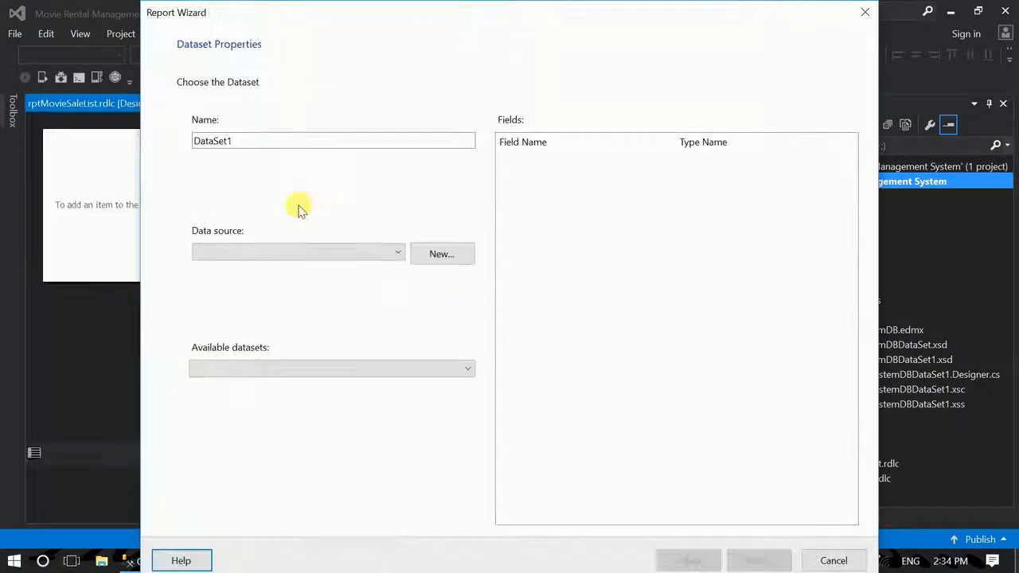
- Set up a new database dataset source for the report on the existing MovieRentalSystemDBConnectionString connection
{"action": "left_click", "coordinate": [440, 253]}
{"action": "left_click", "coordinate": [575, 474]}
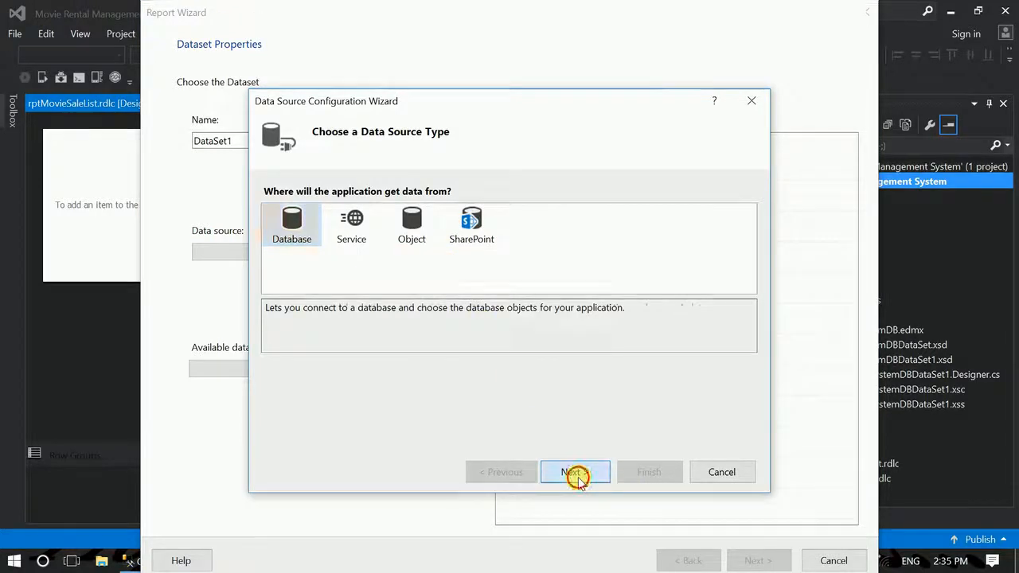
{"action": "left_click", "coordinate": [577, 473]}
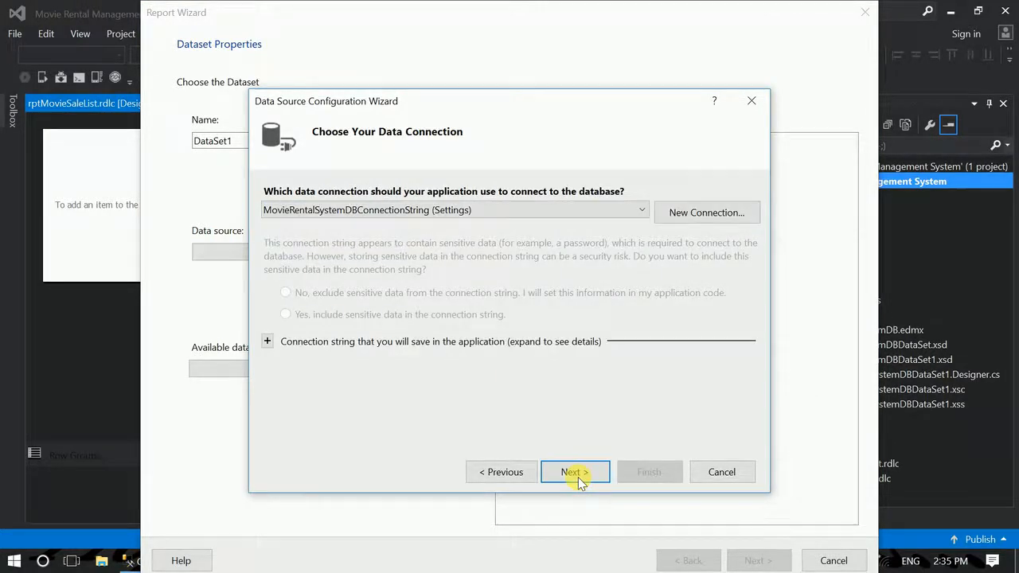
{"action": "left_click", "coordinate": [576, 473]}
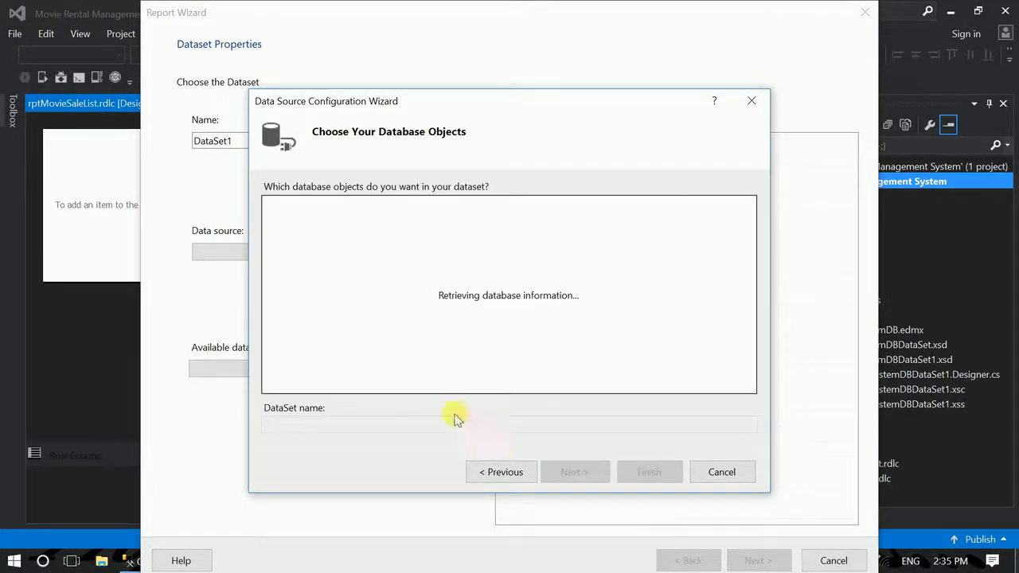
- Include the whole View_MovieSaleList view in MovieRentalSystemDBDataSet2 and finish the data source configuration
{"action": "left_click", "coordinate": [270, 217]}
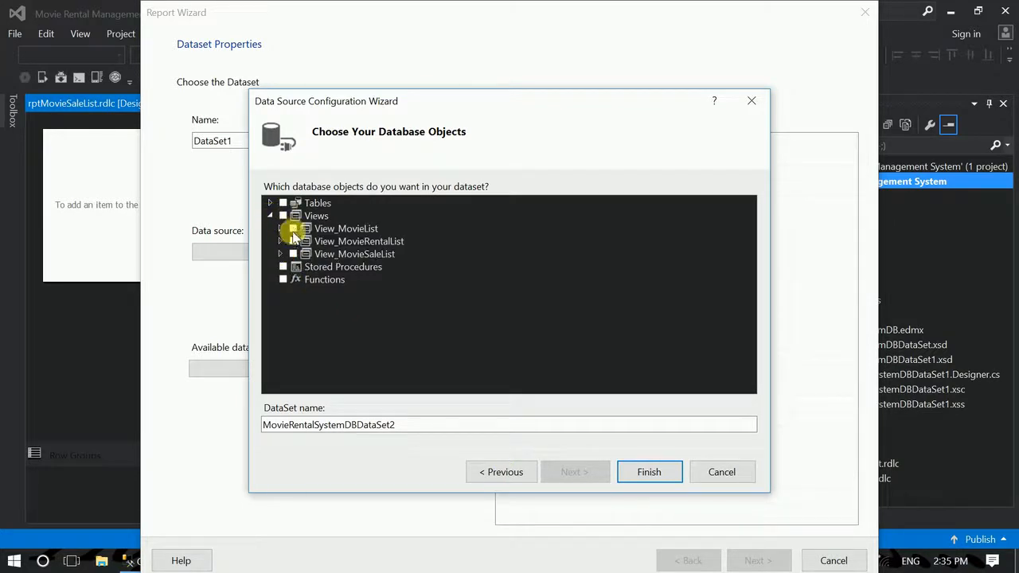
{"action": "left_click", "coordinate": [293, 254]}
{"action": "left_click", "coordinate": [280, 254]}
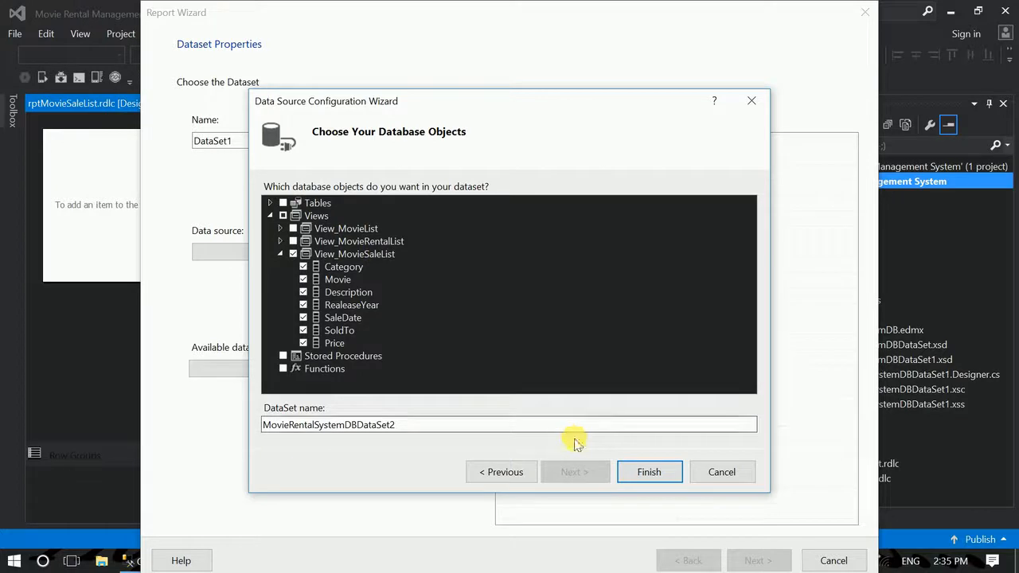
{"action": "left_click", "coordinate": [648, 472]}
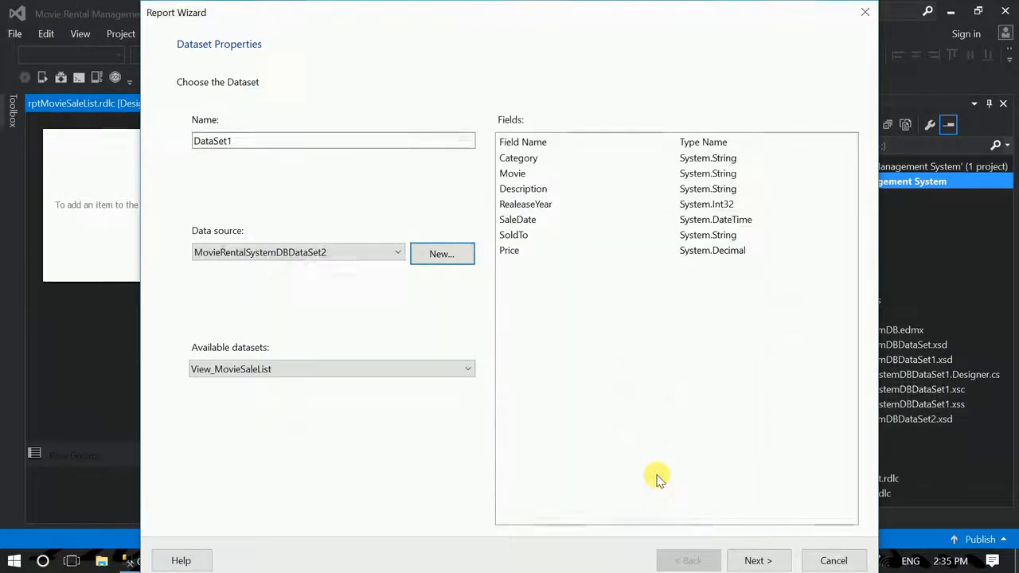
- Name the report's dataset MovieSaleListDataSet and continue to arranging fields
{"action": "left_click", "coordinate": [272, 147]}
{"action": "type", "text": "MovieSaleList"}
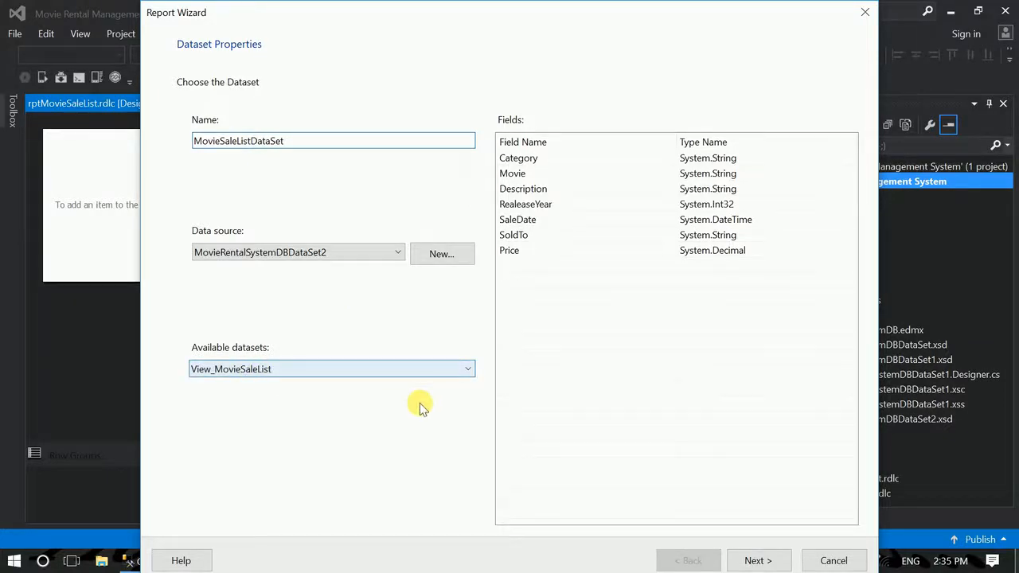
{"action": "left_click", "coordinate": [756, 561]}
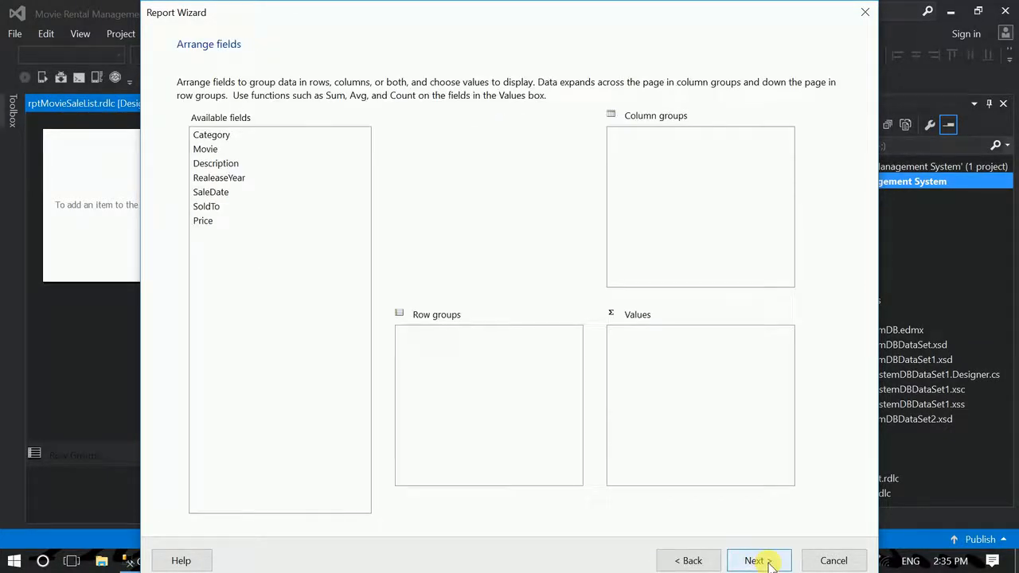
- Place all available fields, from Category through Price, in the report's values and remove the Sum aggregation from RealeaseYear and Price
{"action": "left_click_drag", "start_coordinate": [202, 241], "coordinate": [716, 387]}
{"action": "left_click", "coordinate": [707, 436]}
{"action": "left_click", "coordinate": [682, 377]}
{"action": "left_click", "coordinate": [780, 379]}
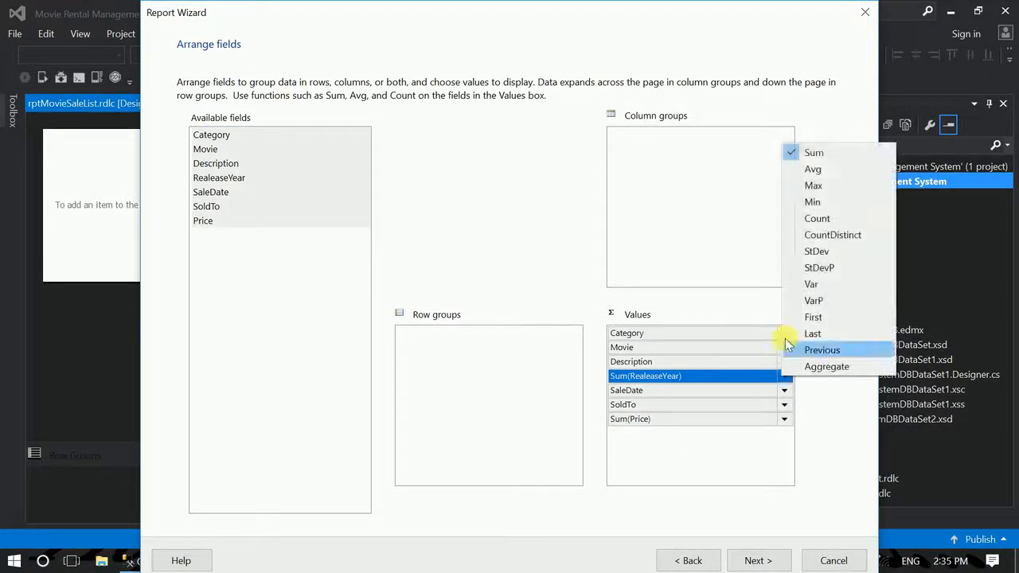
{"action": "left_click", "coordinate": [806, 151]}
{"action": "left_click", "coordinate": [660, 419]}
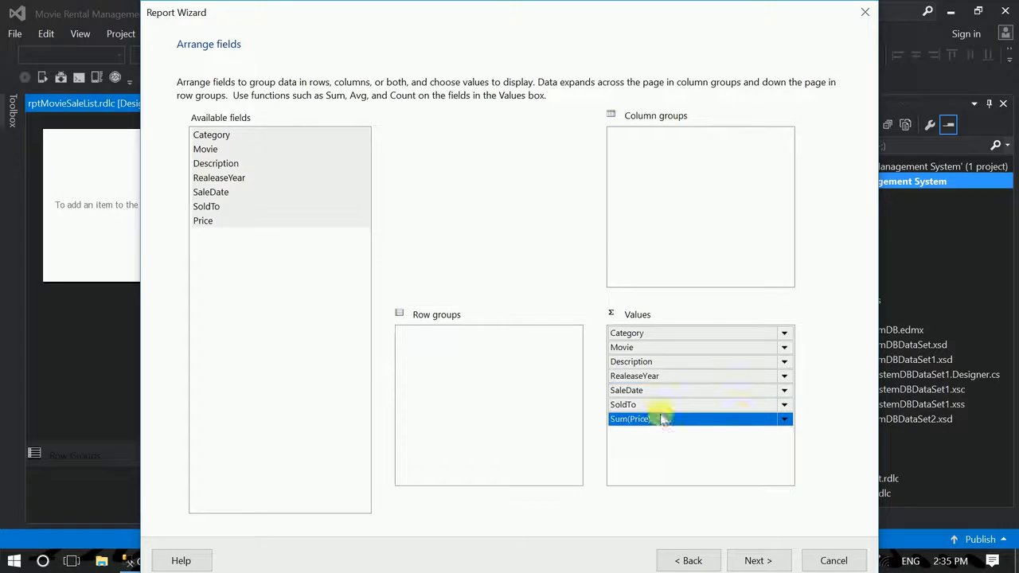
{"action": "left_click", "coordinate": [783, 419]}
{"action": "left_click", "coordinate": [814, 197]}
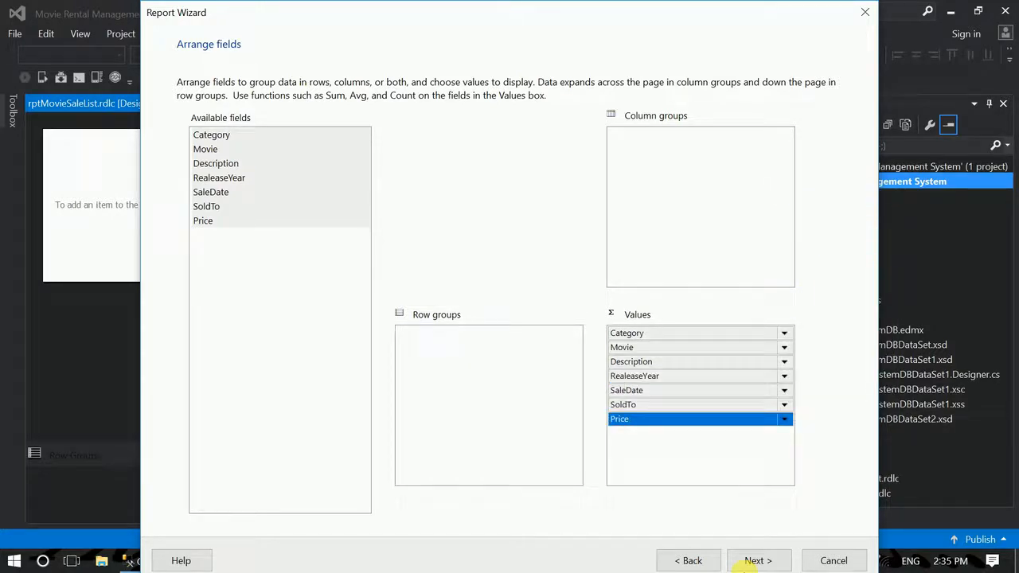
- Accept the default layout and style for the movie sale report and finish the wizard
{"action": "left_click", "coordinate": [764, 562]}
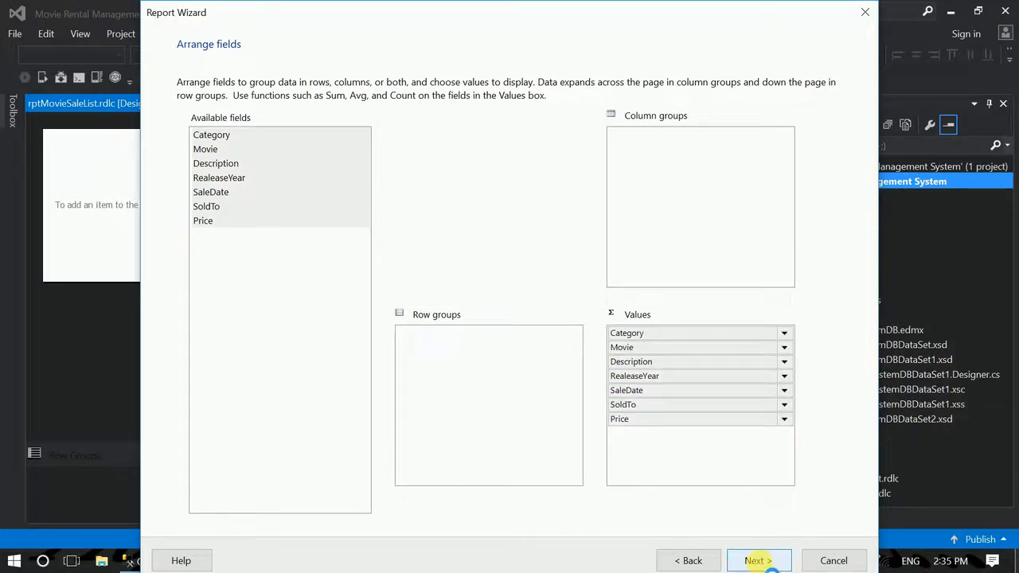
{"action": "left_click", "coordinate": [760, 562]}
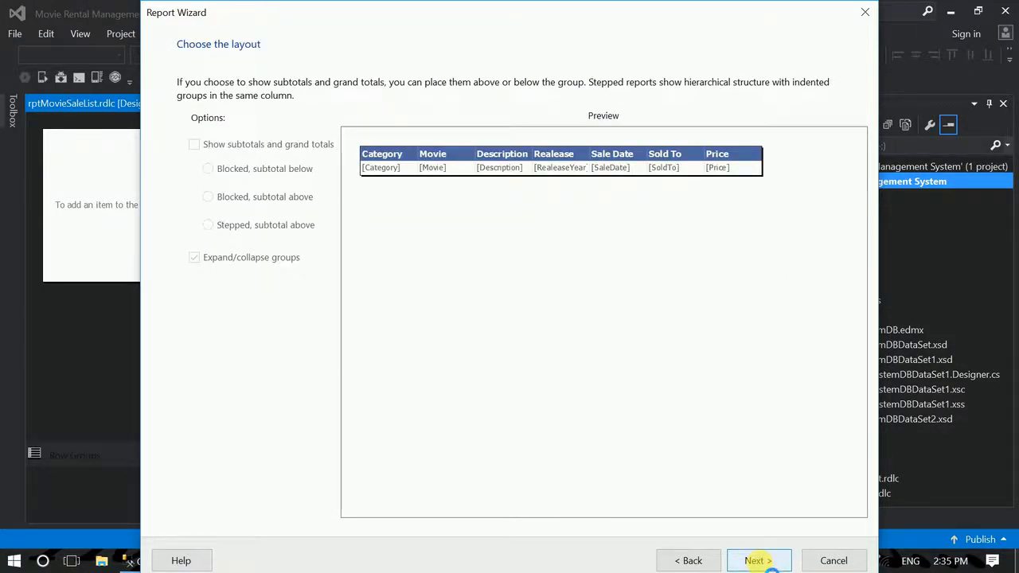
{"action": "left_click", "coordinate": [758, 561]}
- Deselect the report table and collapse MovieRentalSystemDBDataSet1.xsd and MovieRentalSystemDBDataSet2.xsd in the project tree
{"action": "left_click", "coordinate": [514, 338]}
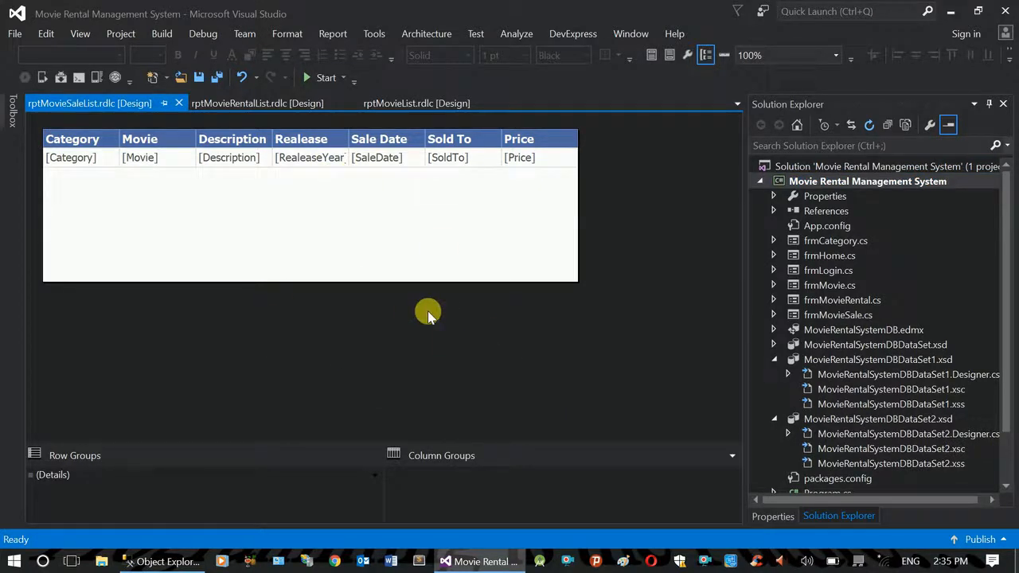
{"action": "left_click", "coordinate": [772, 359]}
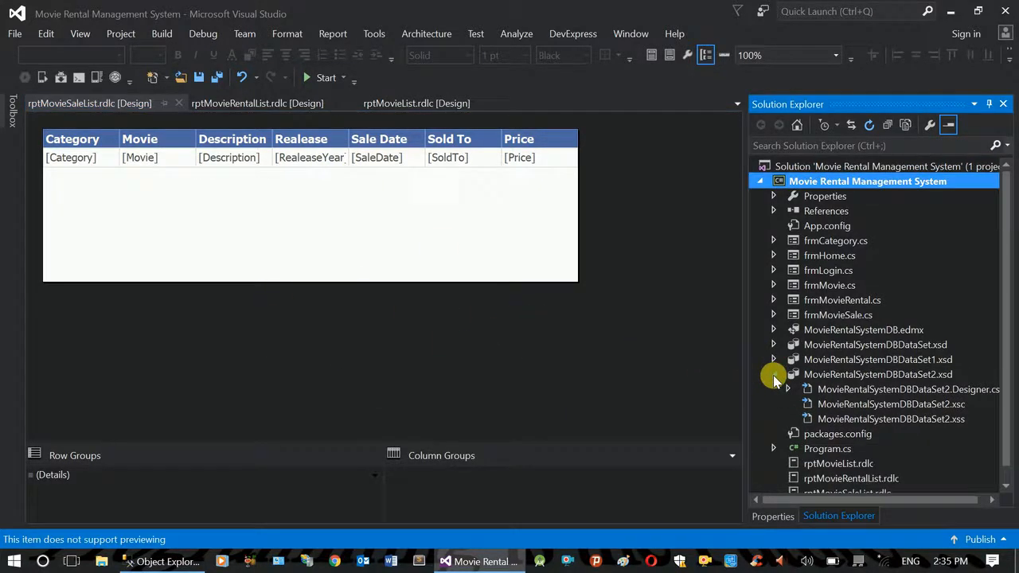
{"action": "left_click", "coordinate": [772, 374]}
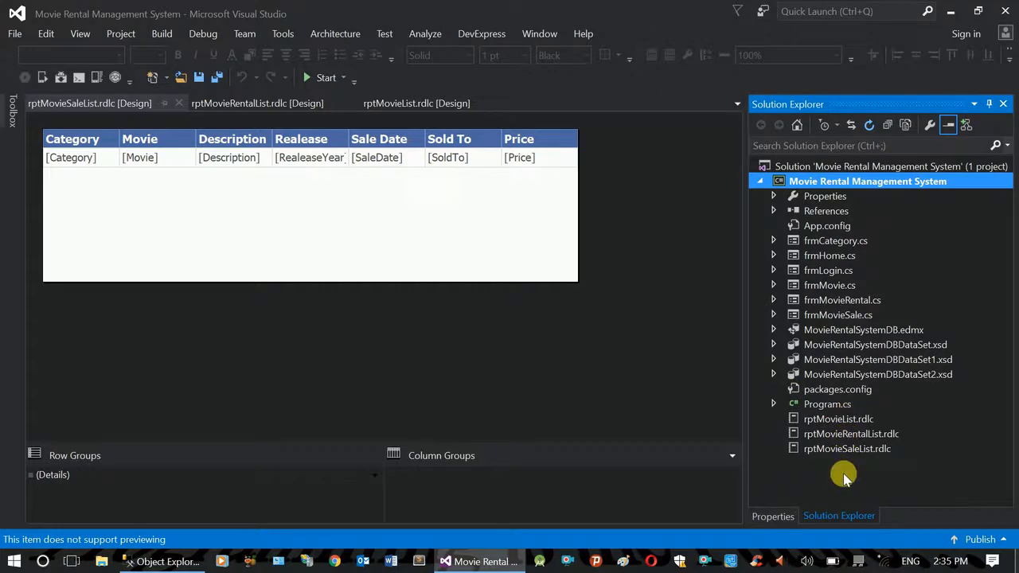